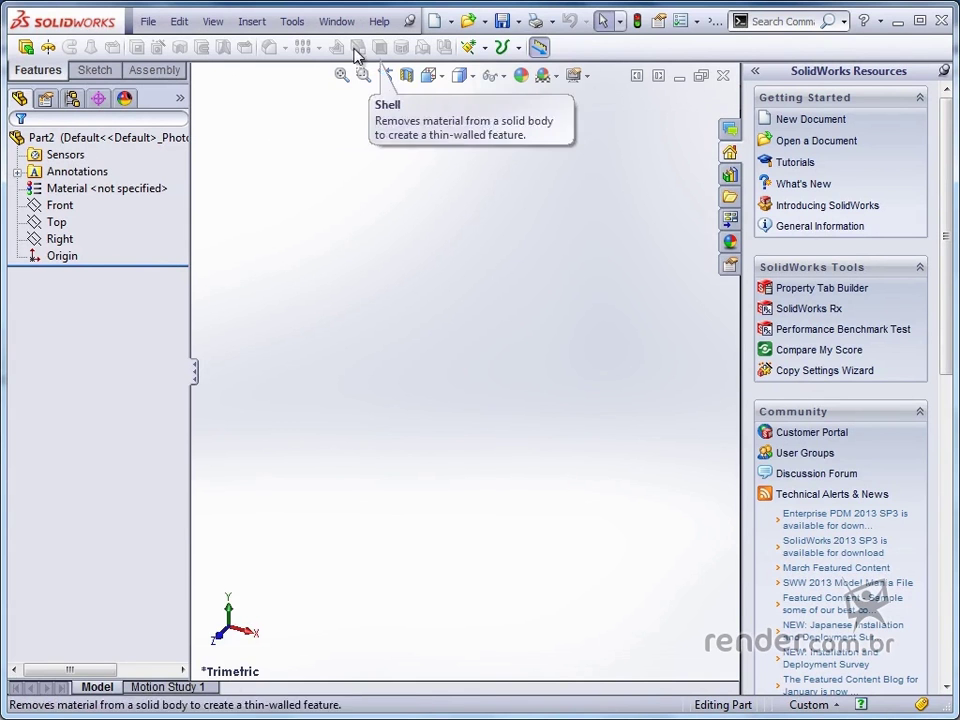
# Switch the CommandManager to the Sketch tools, then to the Assembly tools.
pyautogui.click(86, 72)
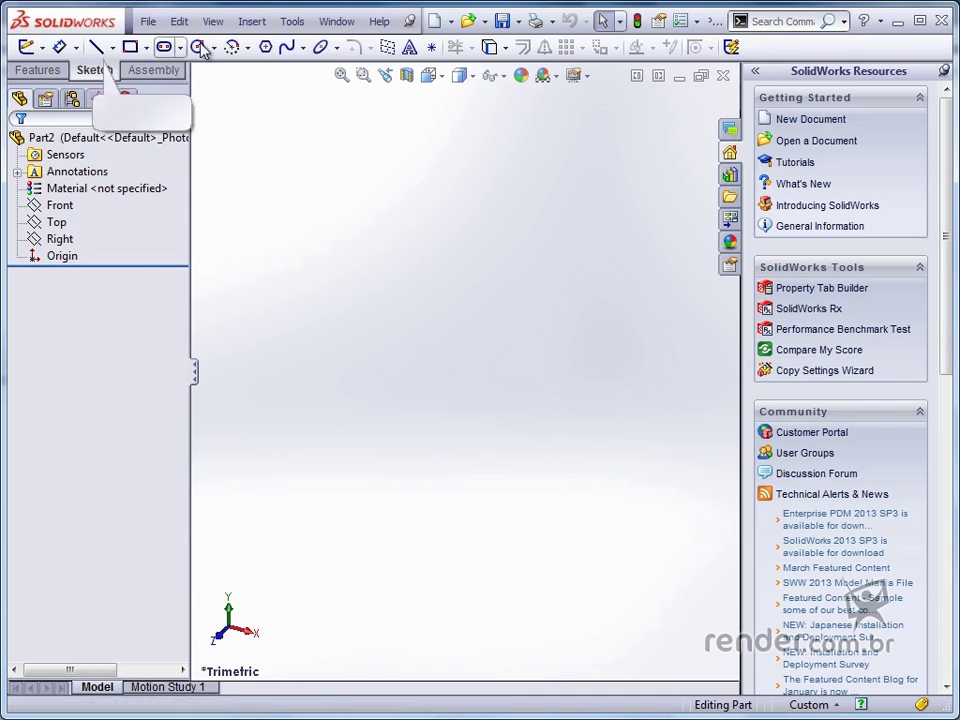
pyautogui.click(164, 72)
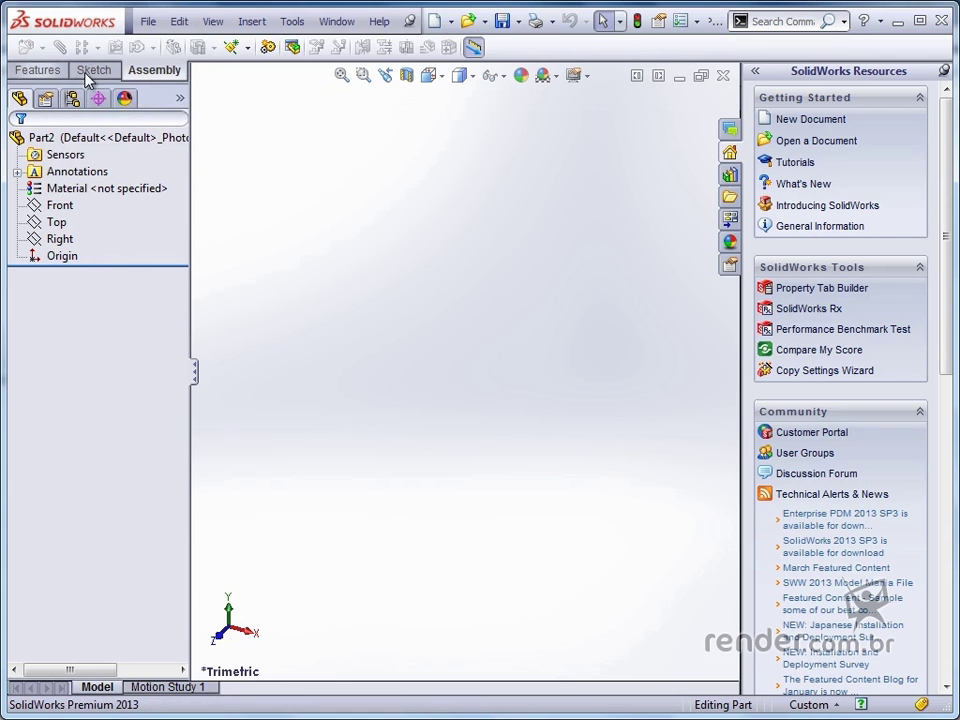
# Hide the Assembly tab in the CommandManager, then restore it.
pyautogui.rightClick(154, 70)
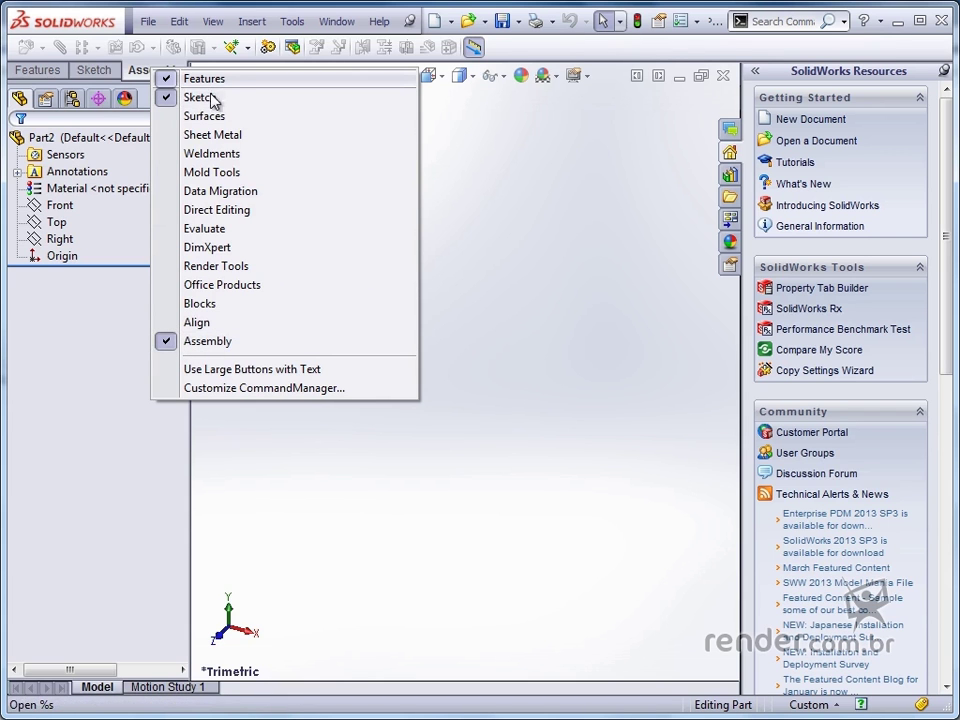
pyautogui.click(220, 343)
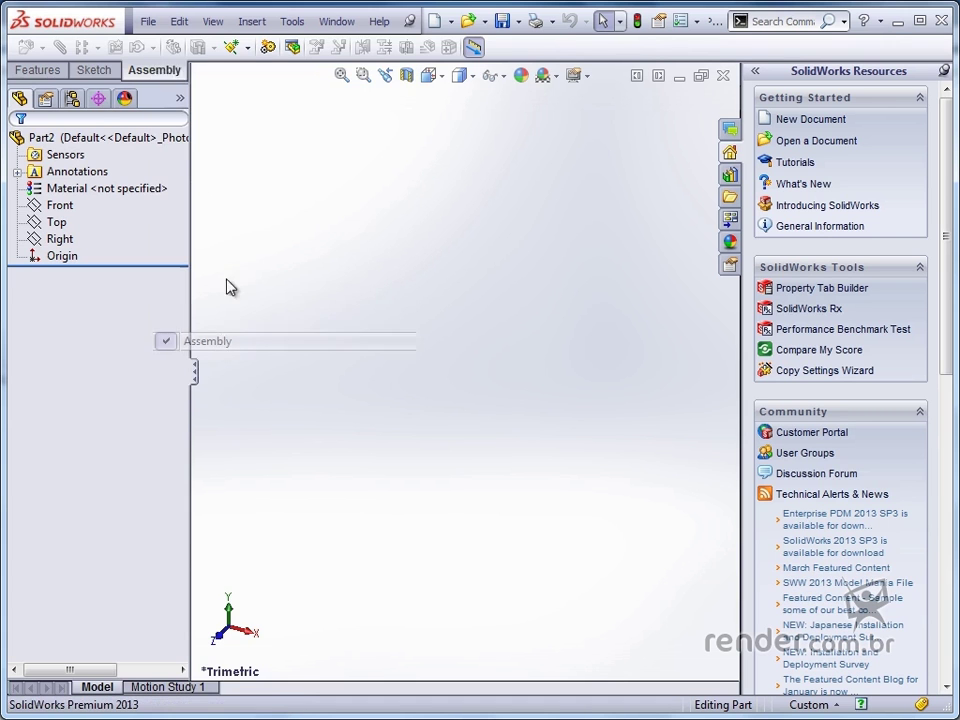
pyautogui.rightClick(102, 74)
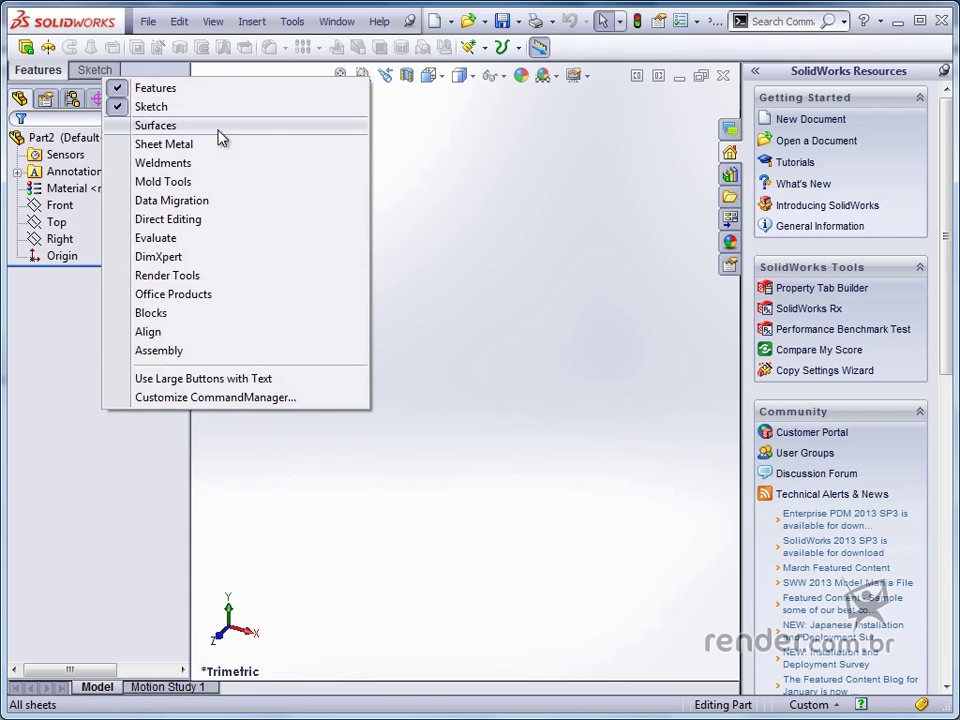
pyautogui.click(186, 351)
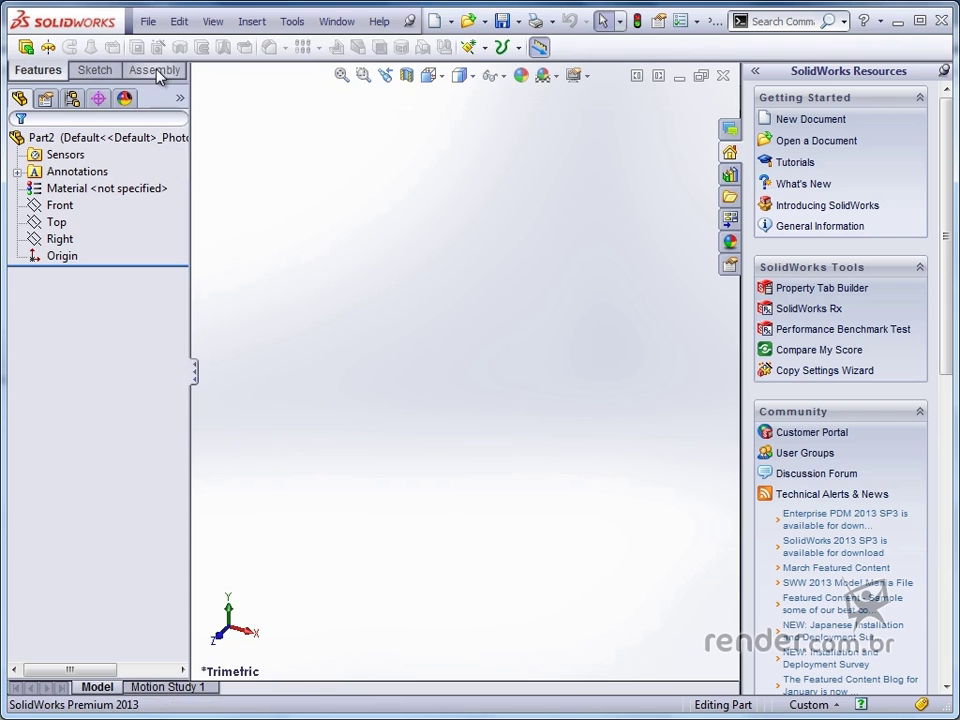
# Add a Mold Tools tab to the CommandManager.
pyautogui.rightClick(157, 75)
pyautogui.click(217, 178)
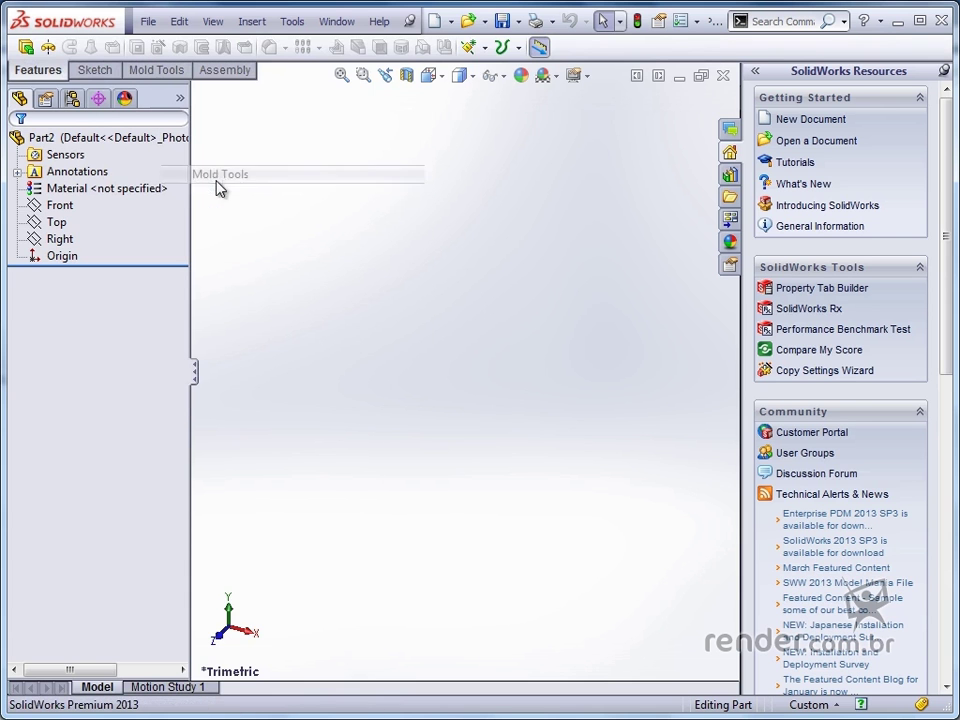
pyautogui.rightClick(216, 79)
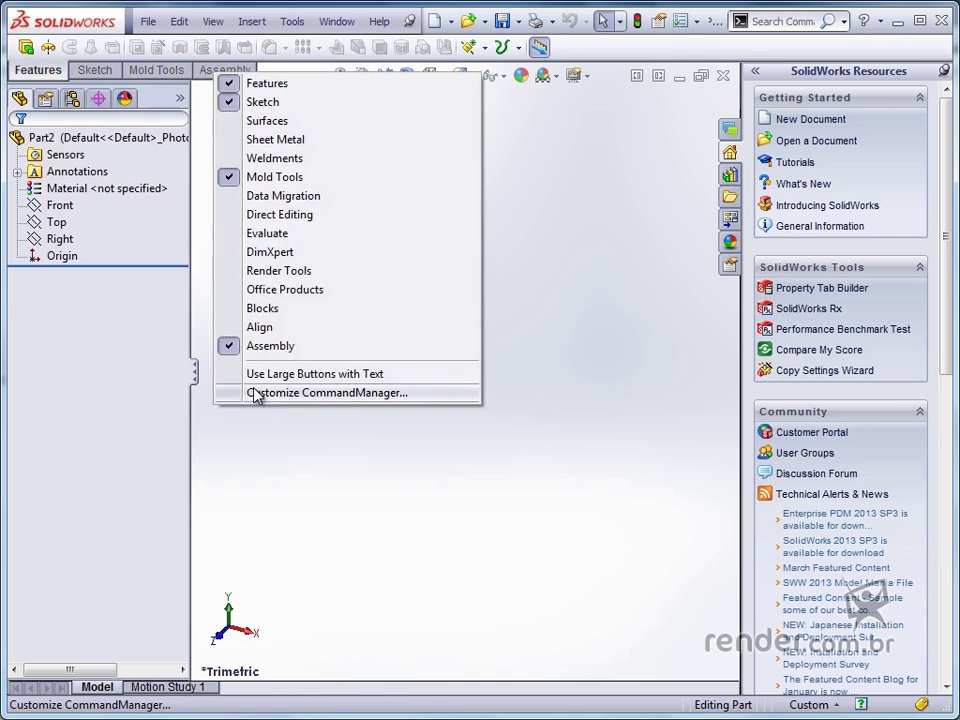
# Open Customize CommandManager and position the dialog fully in view.
pyautogui.click(298, 394)
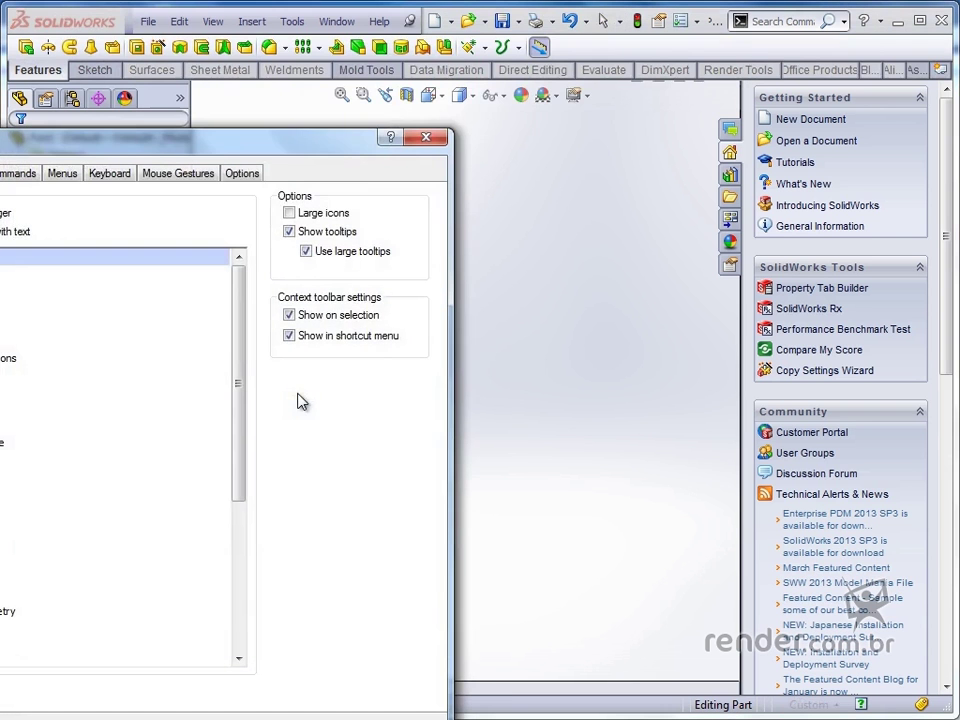
pyautogui.moveTo(280, 144); pyautogui.dragTo(525, 90)
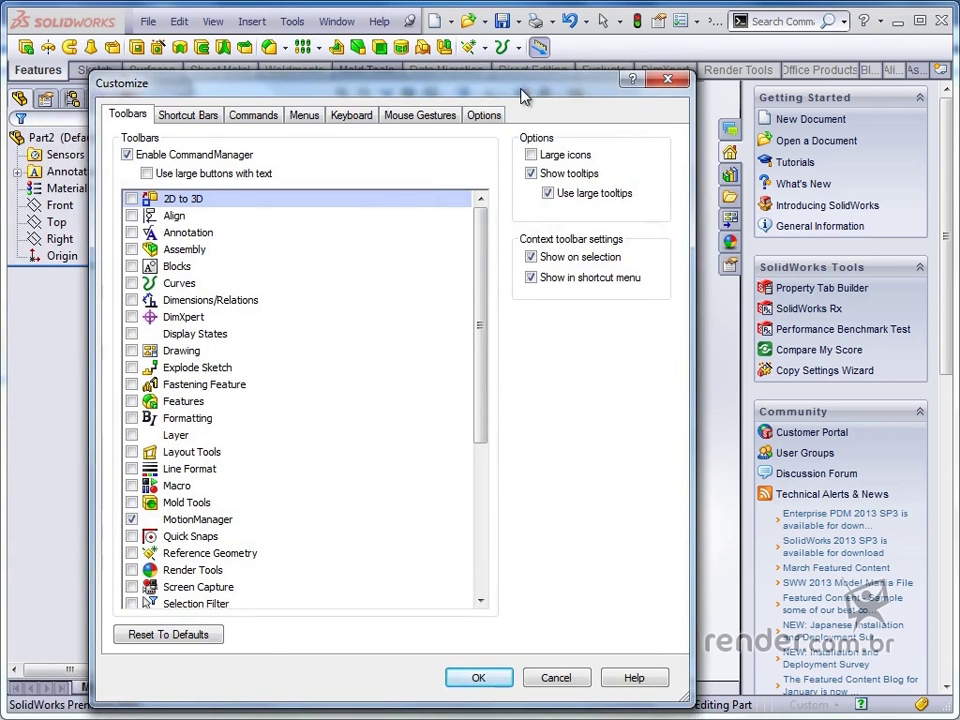
pyautogui.moveTo(521, 88); pyautogui.dragTo(558, 247)
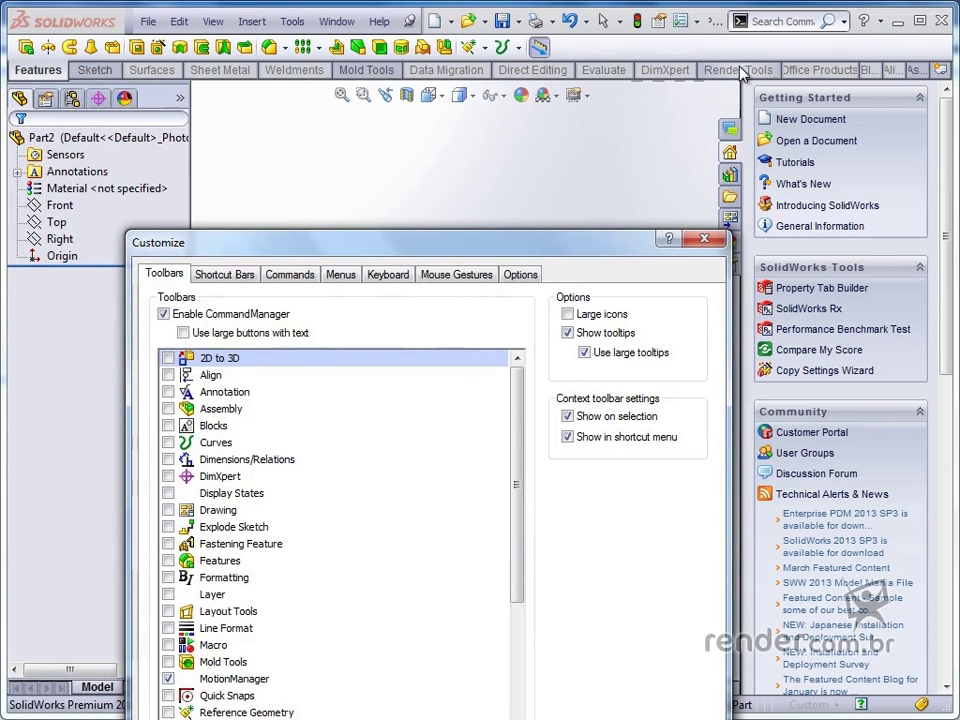
# Add a Curves tab to the CommandManager via Add Tab, then move the dialog up.
pyautogui.rightClick(360, 78)
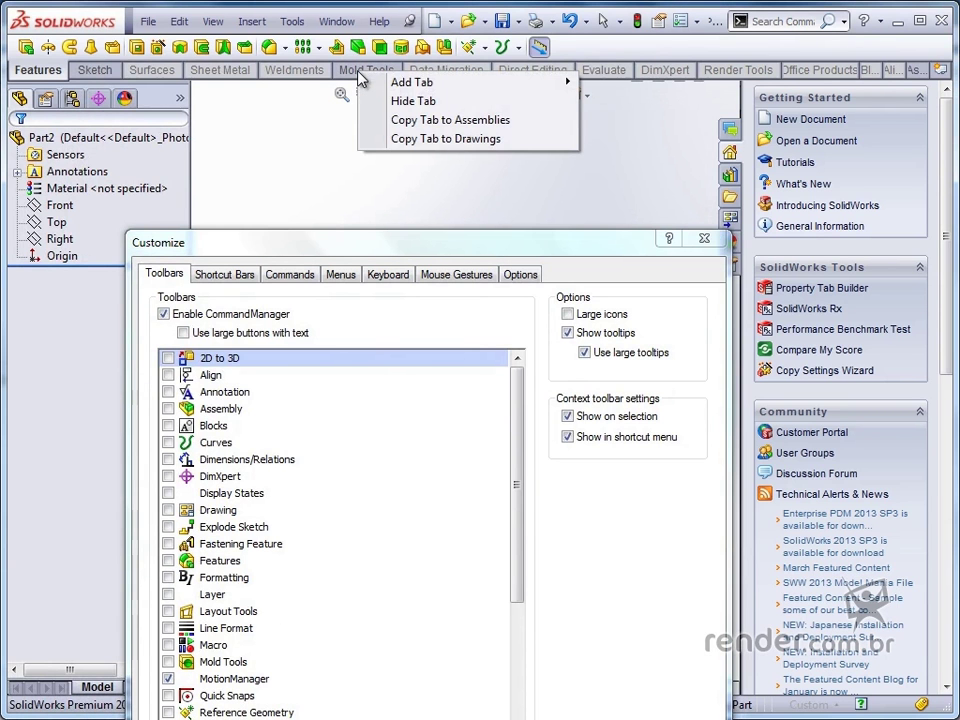
pyautogui.moveTo(561, 84)
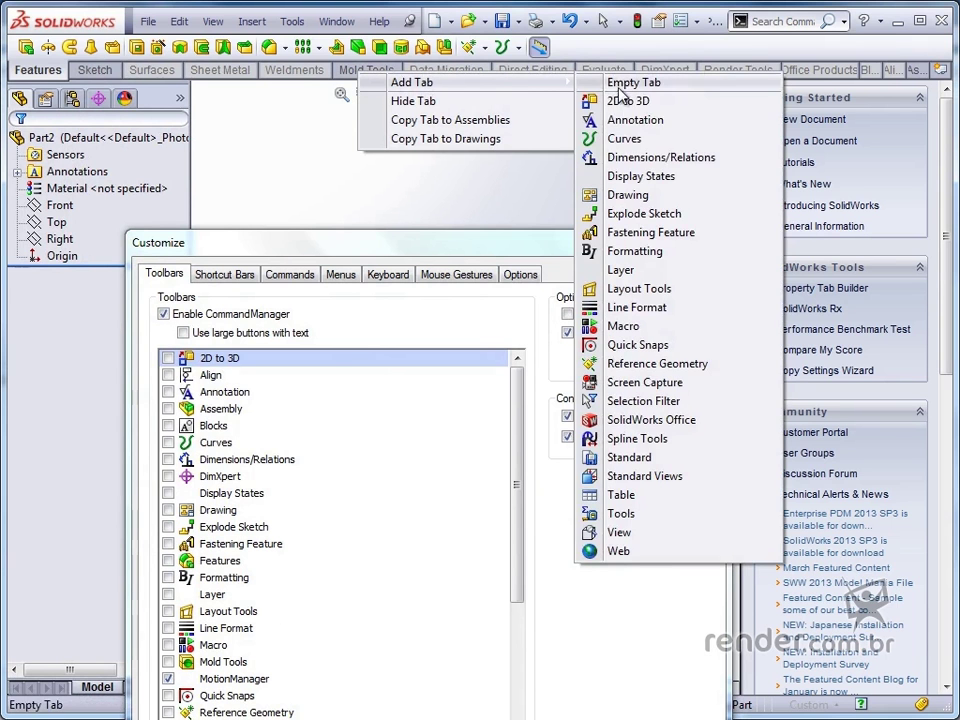
pyautogui.click(634, 146)
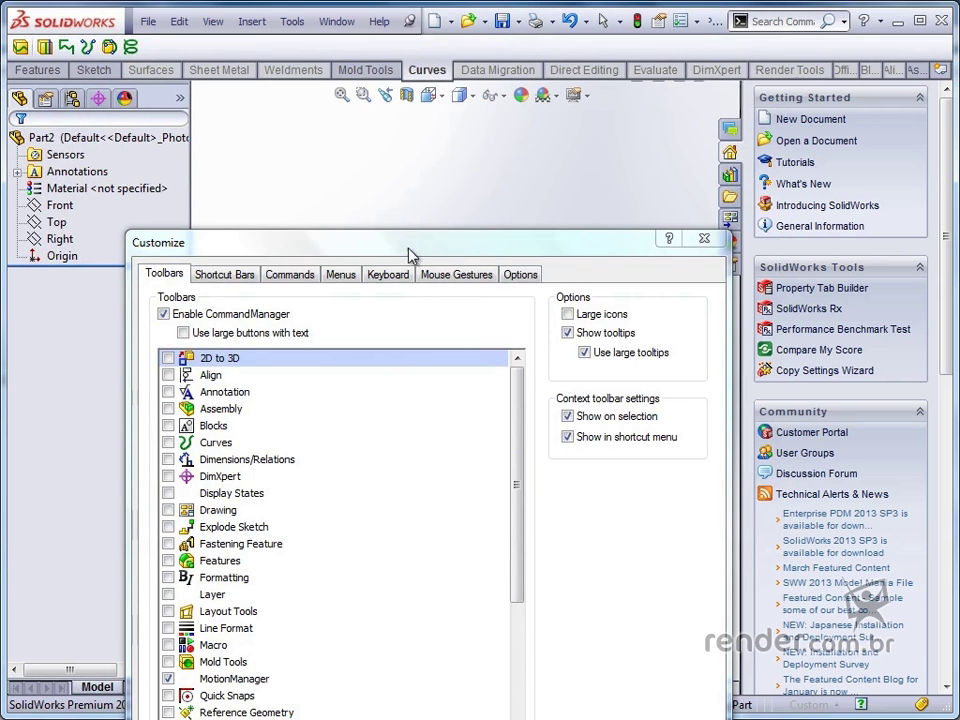
pyautogui.moveTo(410, 252); pyautogui.dragTo(380, 64)
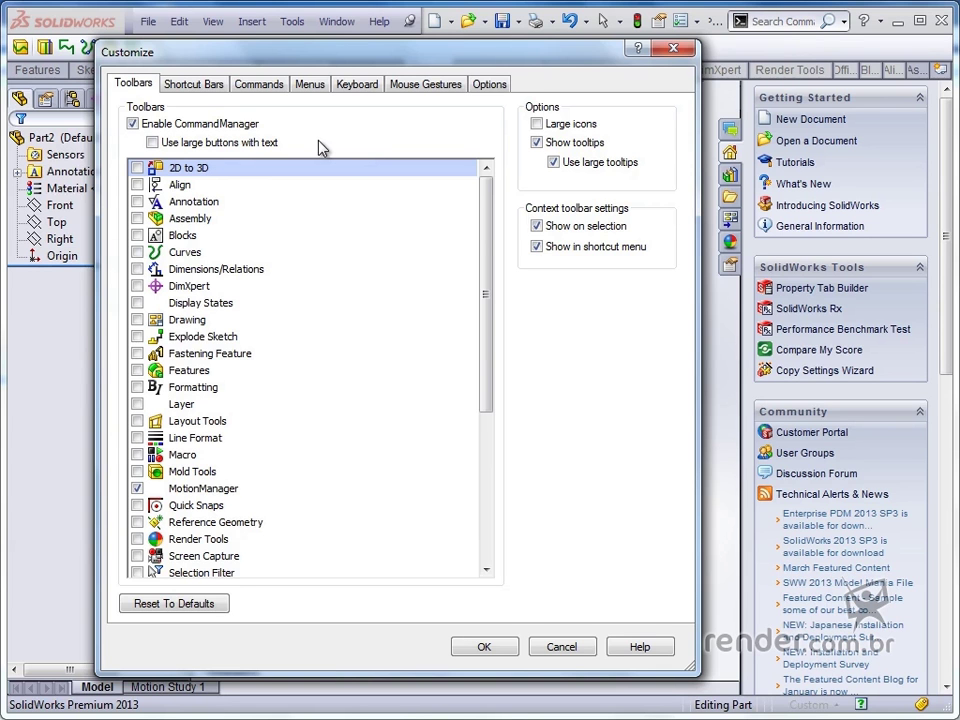
# Preview Features, Sketch and Surfaces with large text buttons, then revert to small icons.
pyautogui.click(192, 140)
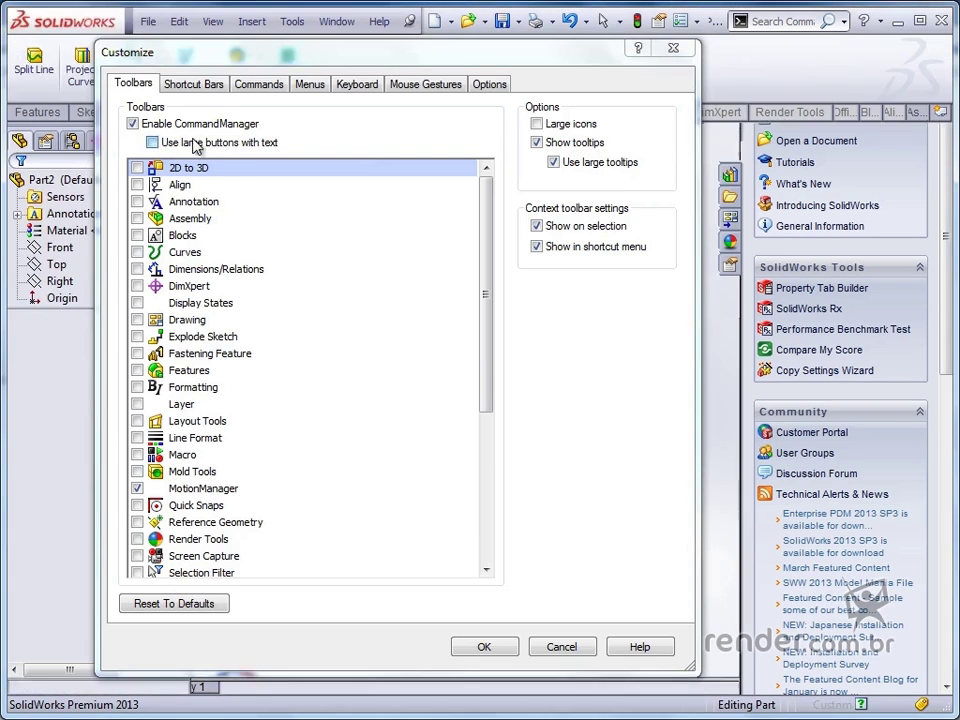
pyautogui.moveTo(288, 55); pyautogui.dragTo(297, 151)
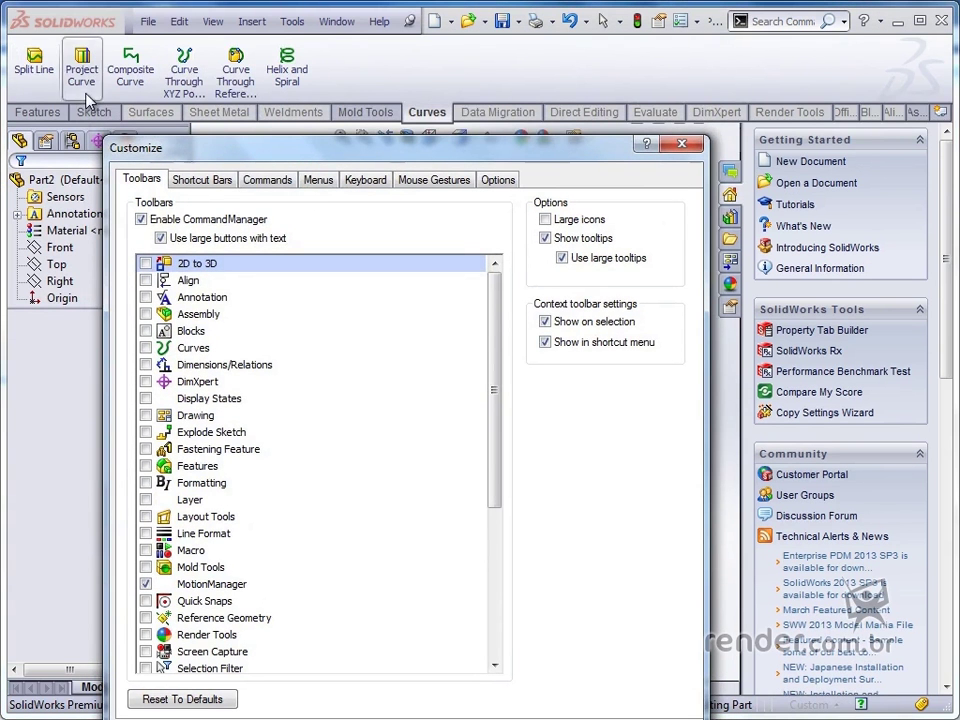
pyautogui.click(36, 111)
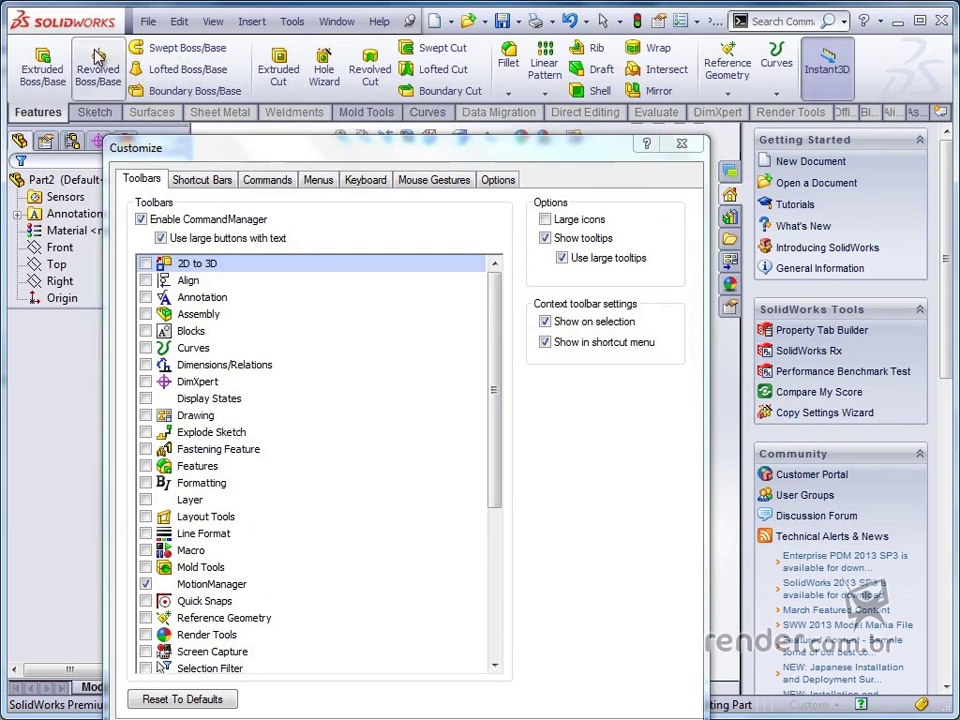
pyautogui.click(95, 111)
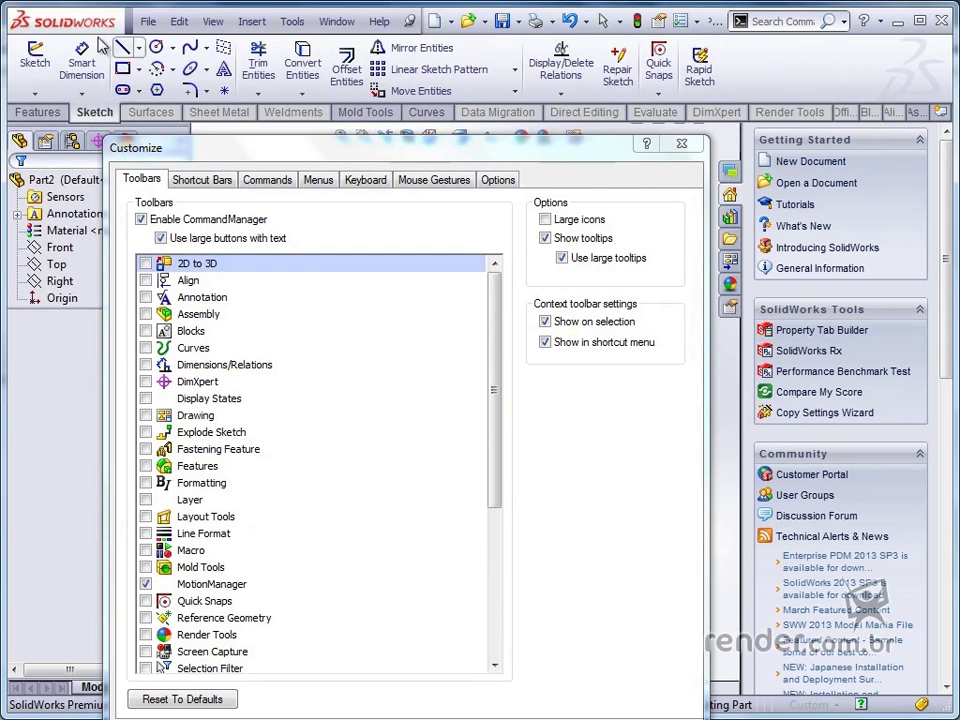
pyautogui.click(145, 111)
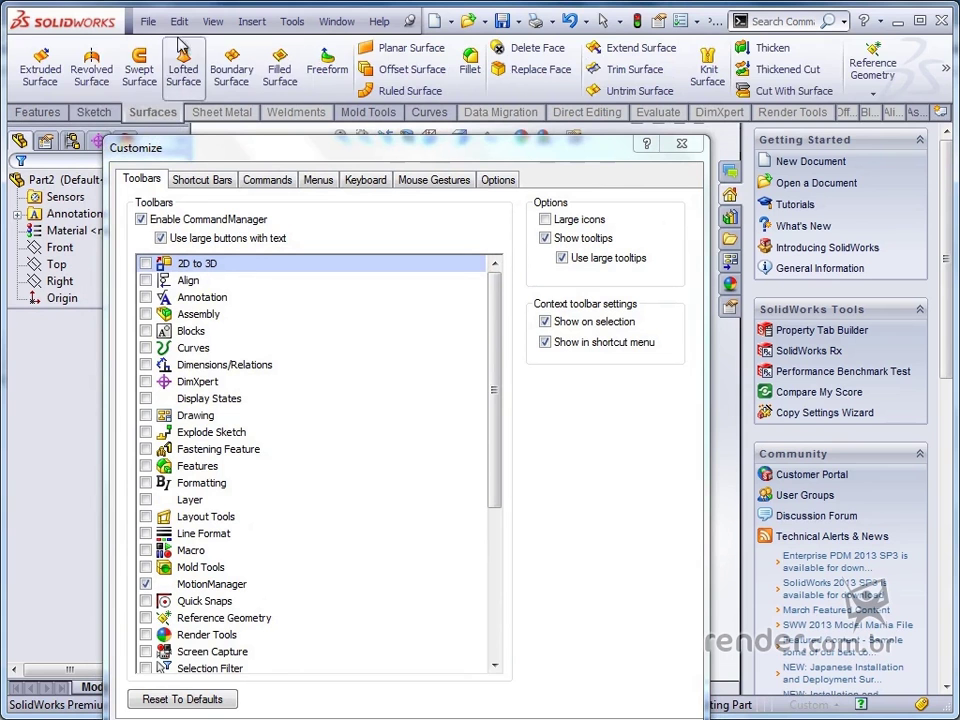
pyautogui.click(37, 111)
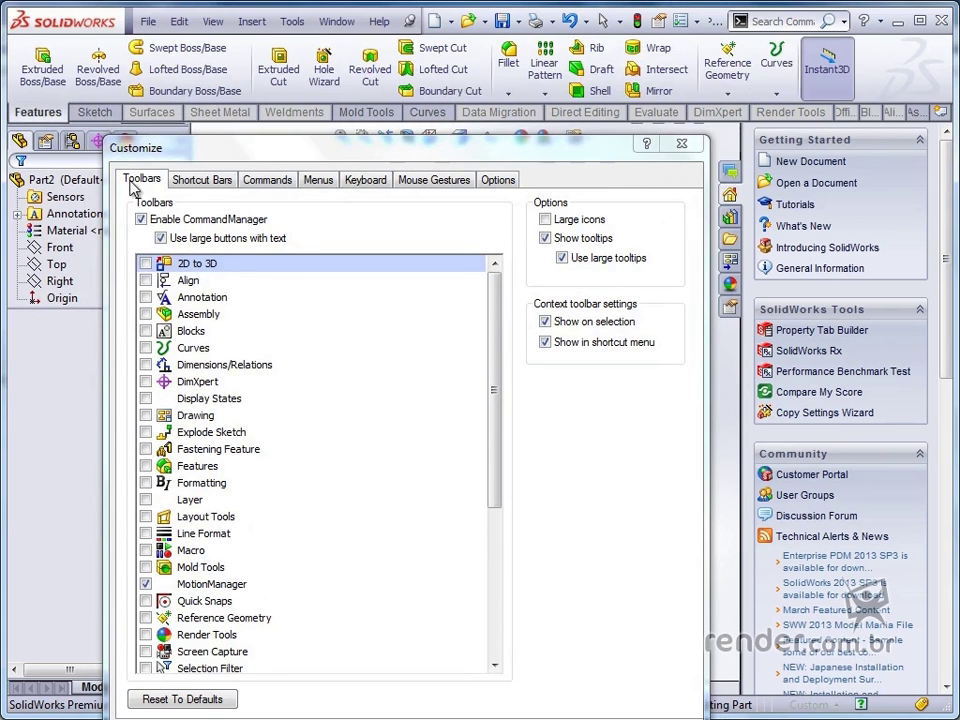
pyautogui.click(161, 238)
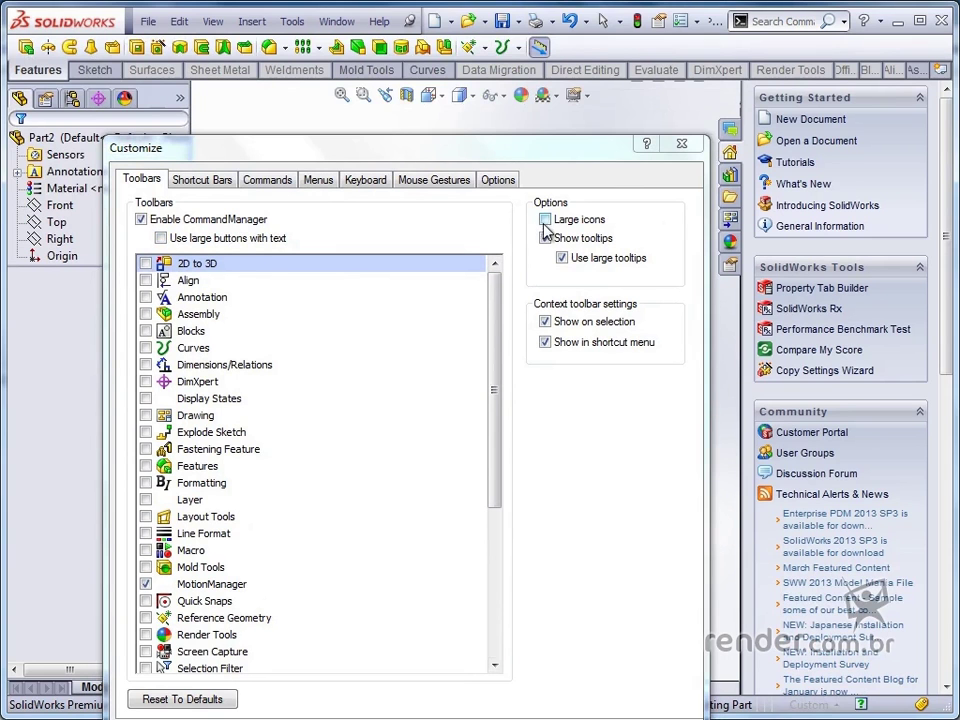
pyautogui.click(545, 218)
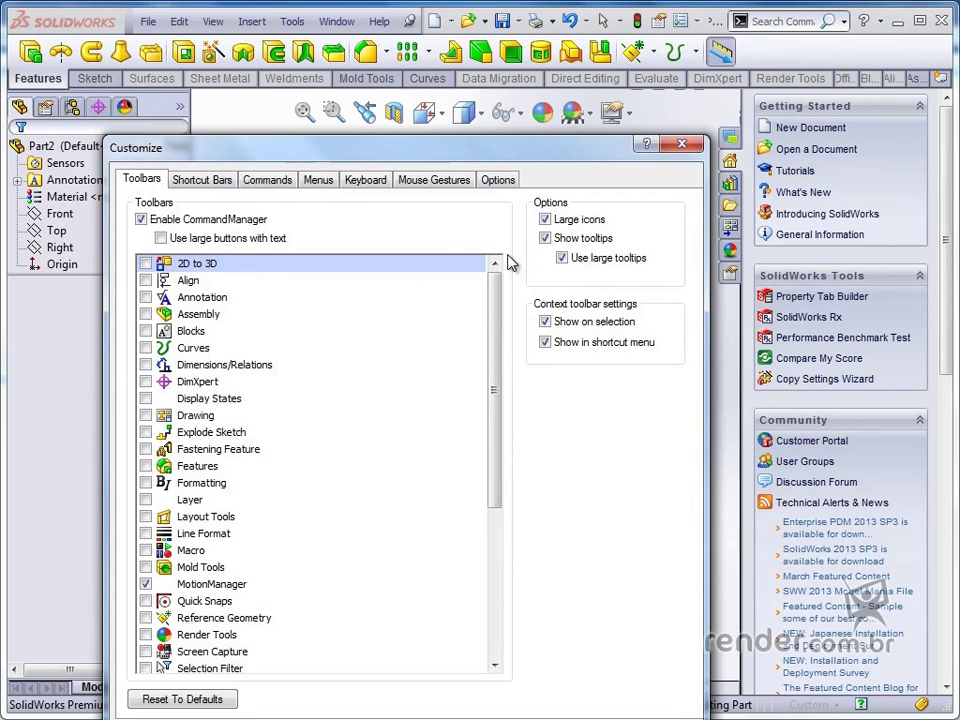
pyautogui.click(545, 219)
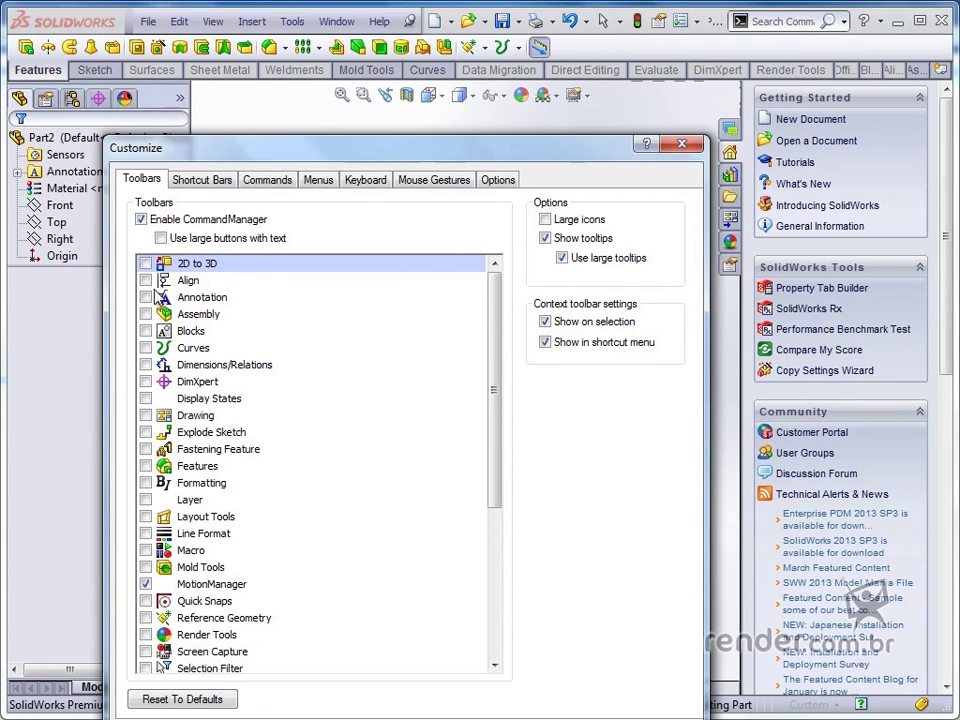
pyautogui.click(146, 281)
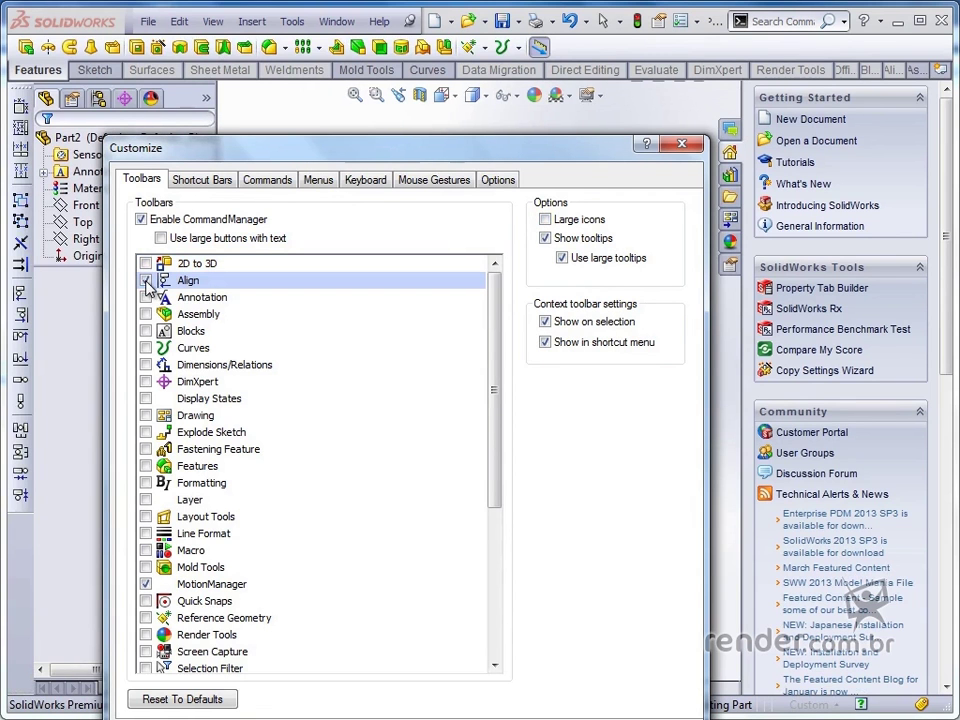
pyautogui.click(146, 331)
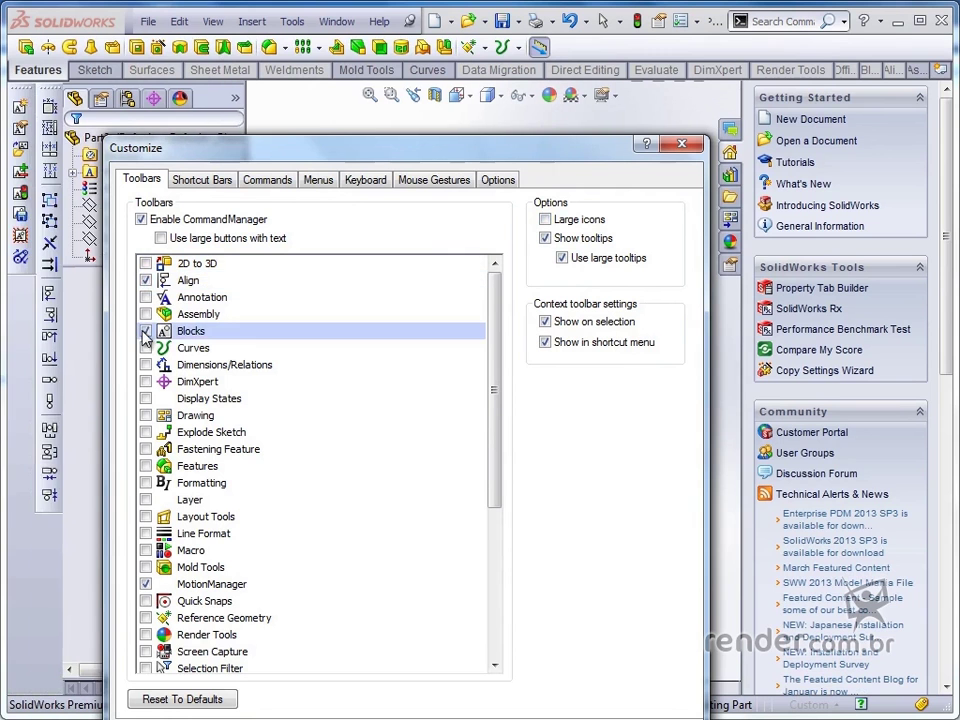
pyautogui.click(146, 331)
pyautogui.click(146, 281)
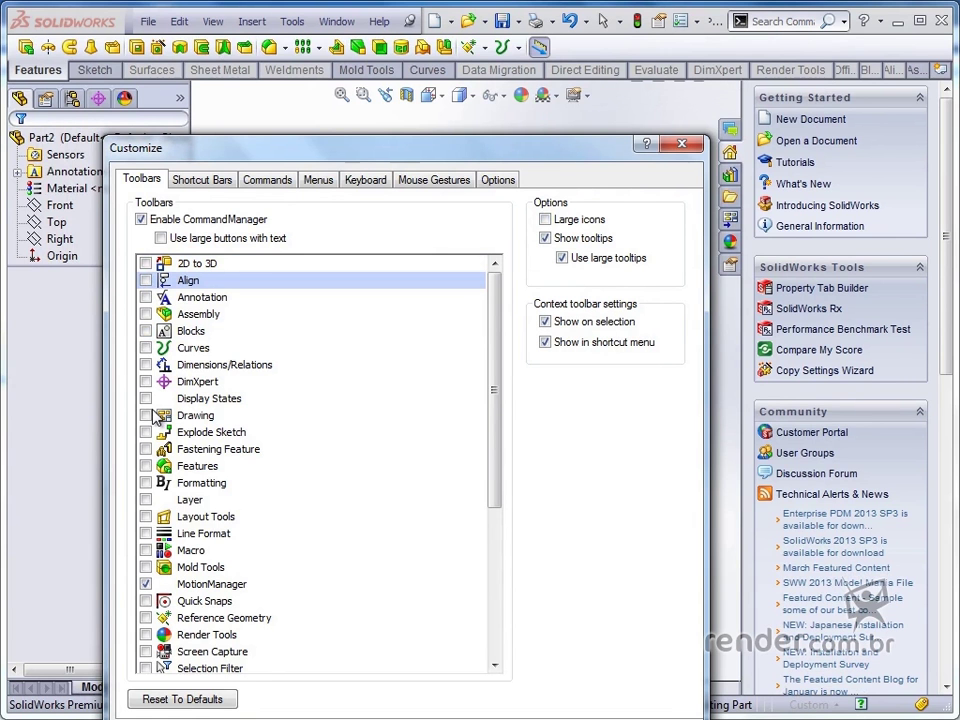
# Show the Customize dialog's Commands page and move the dialog higher.
pyautogui.click(268, 180)
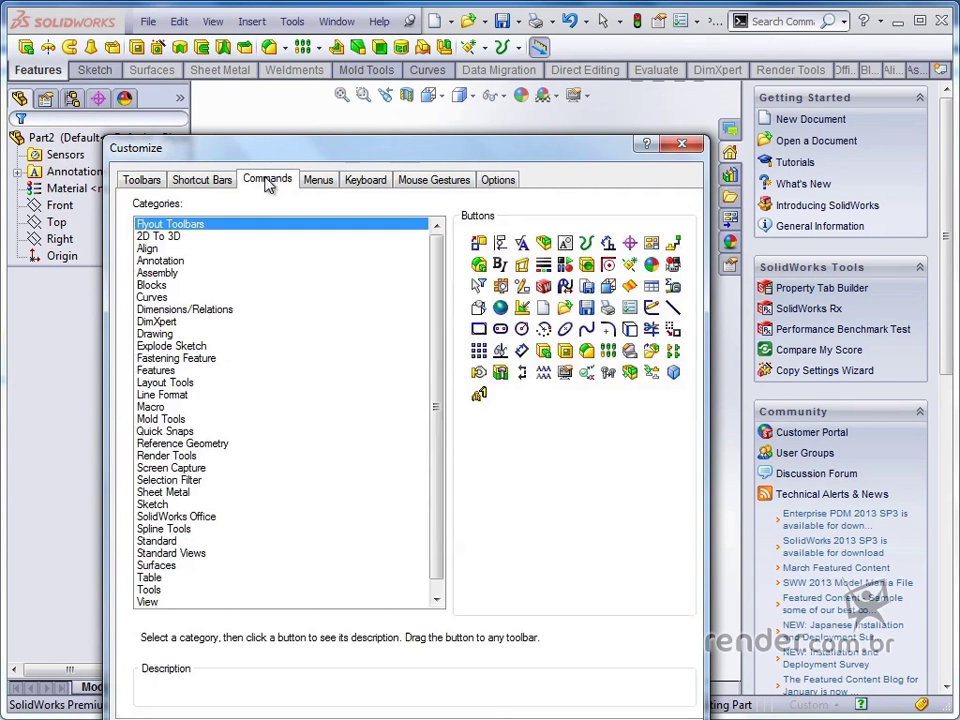
pyautogui.moveTo(279, 158); pyautogui.dragTo(276, 79)
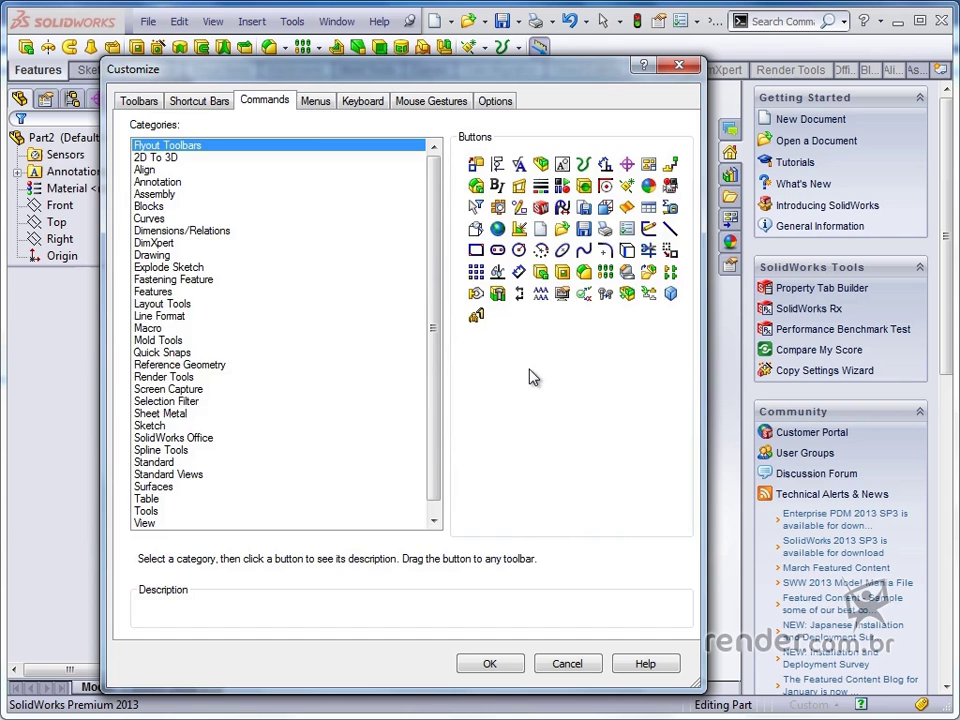
# Browse the Edit category on the Menus page, then show the Keyboard shortcut table.
pyautogui.click(320, 101)
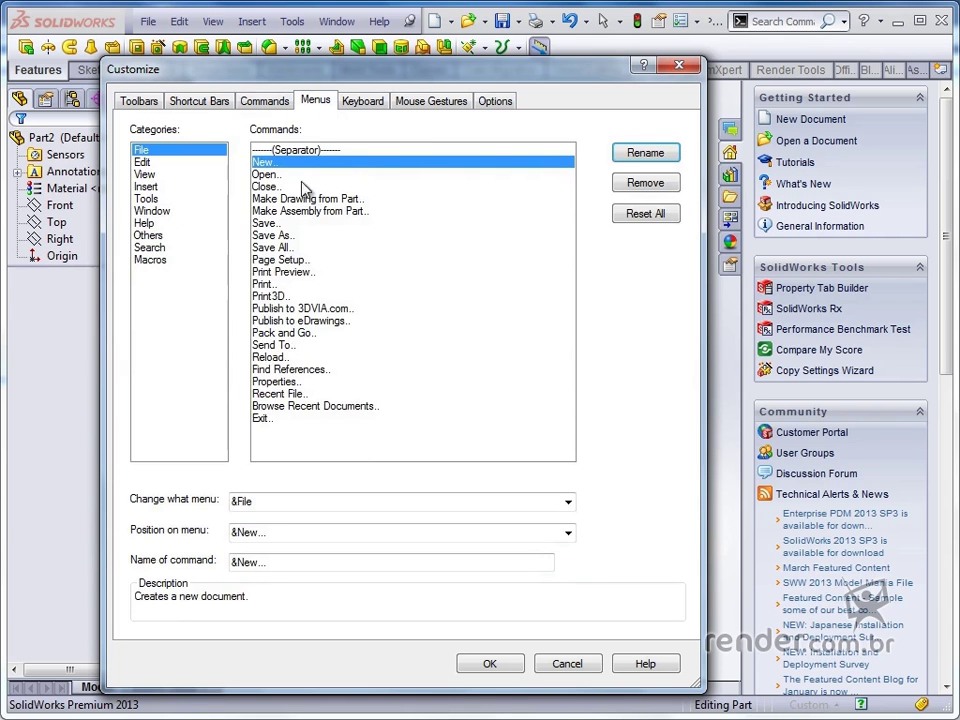
pyautogui.click(181, 164)
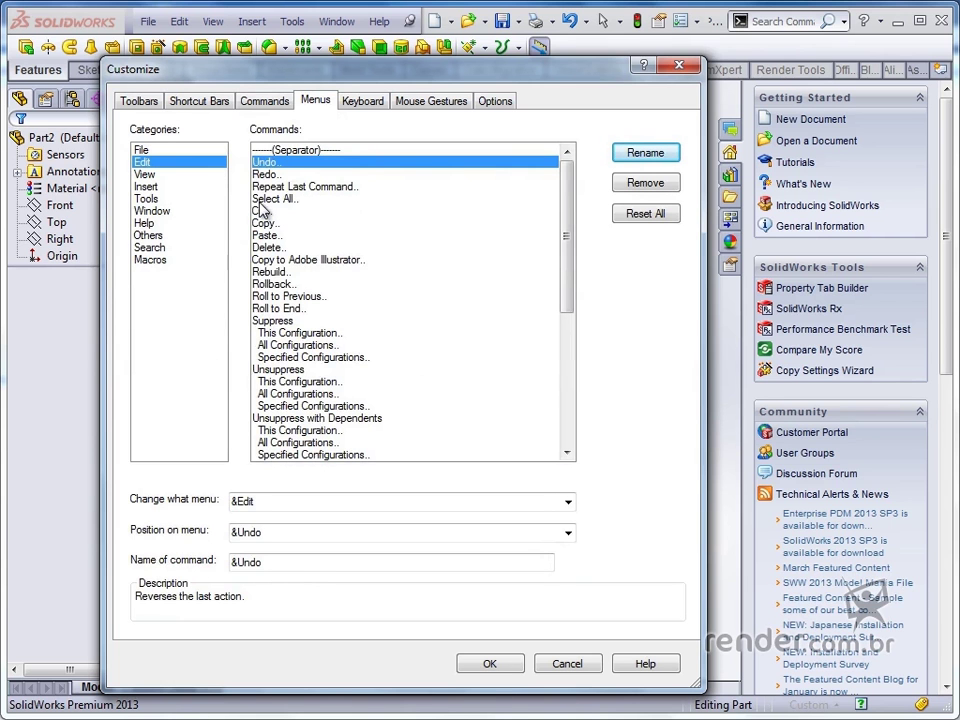
pyautogui.click(366, 102)
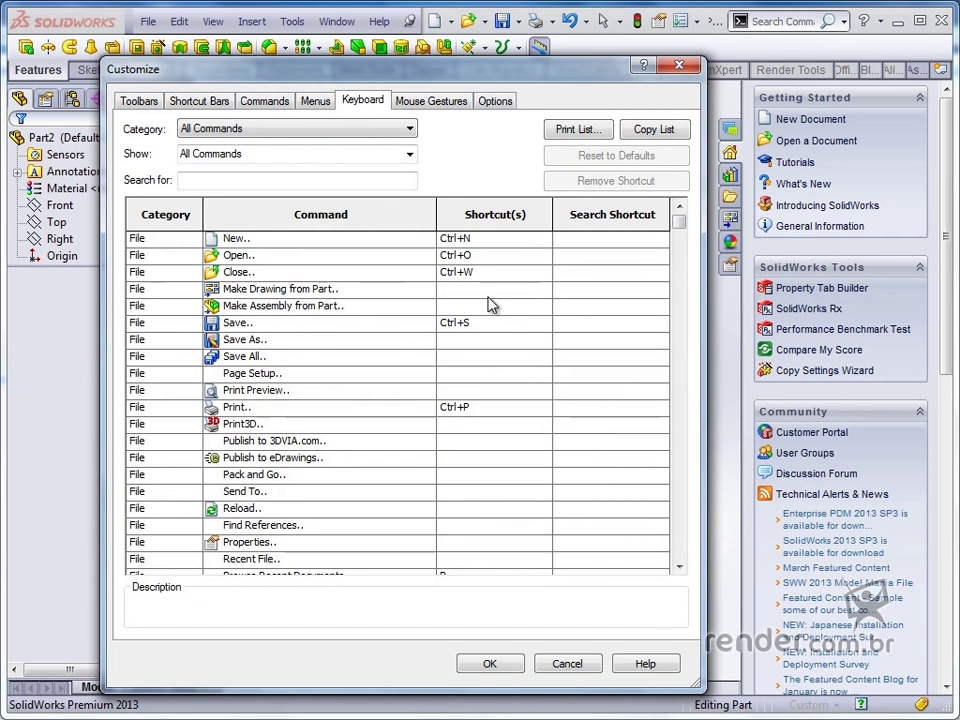
# Assign shortcut D to Insert's Extrude command, rejecting the conflicting E, and confirm with OK.
pyautogui.click(314, 130)
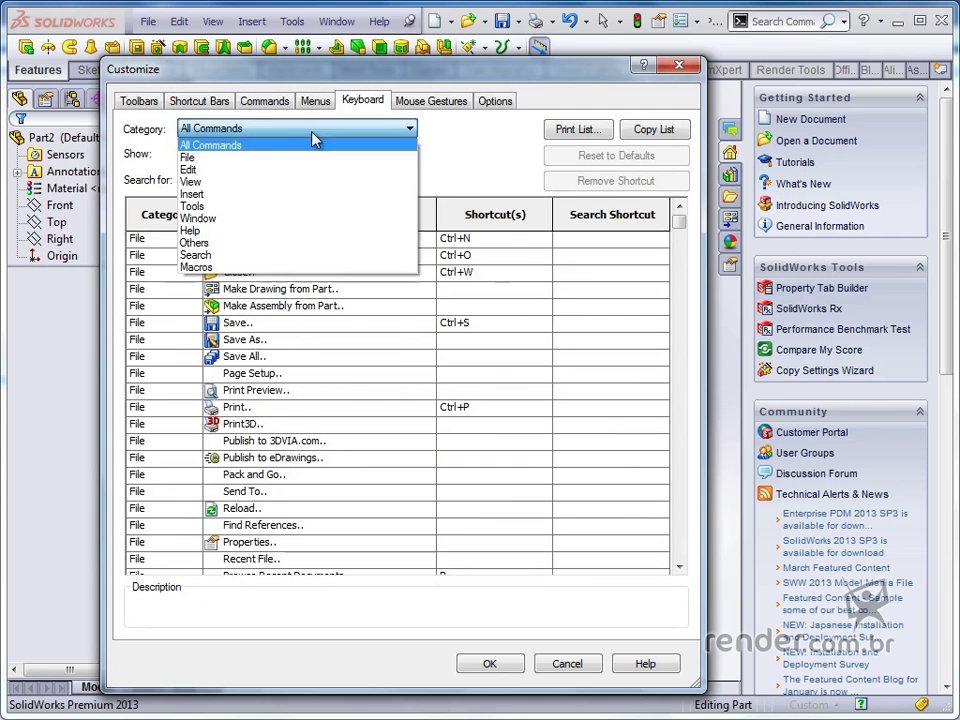
pyautogui.click(298, 194)
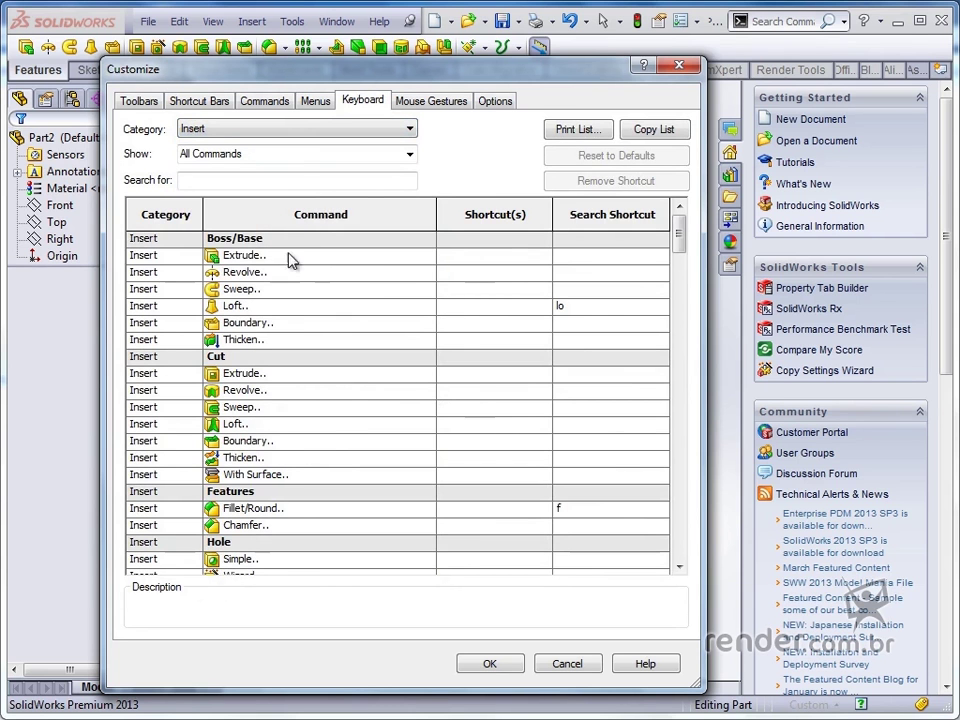
pyautogui.click(487, 257)
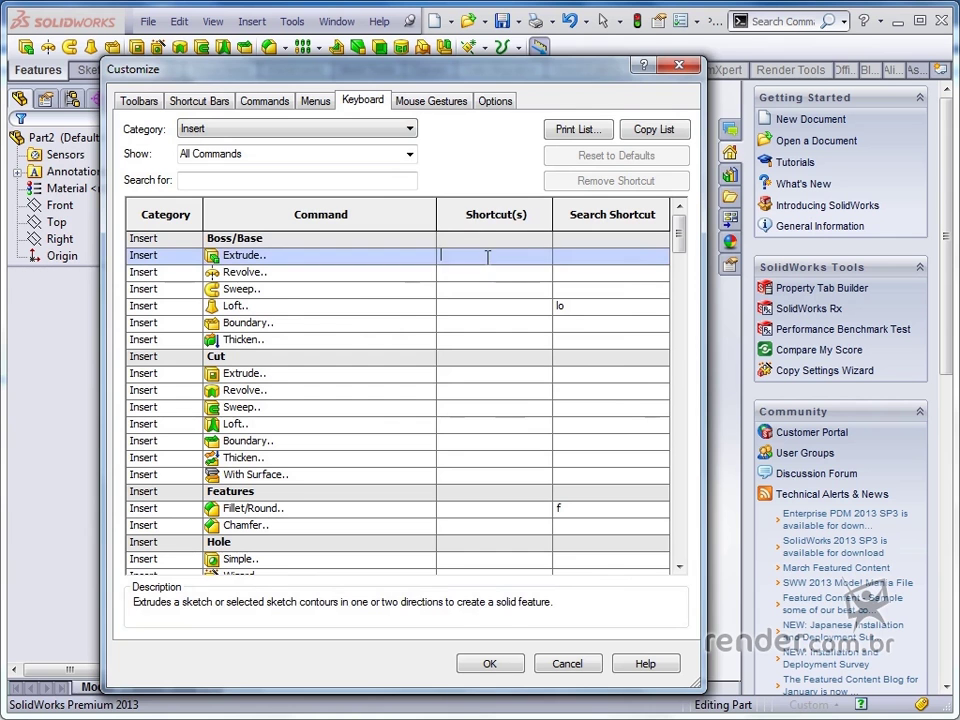
pyautogui.press('e')
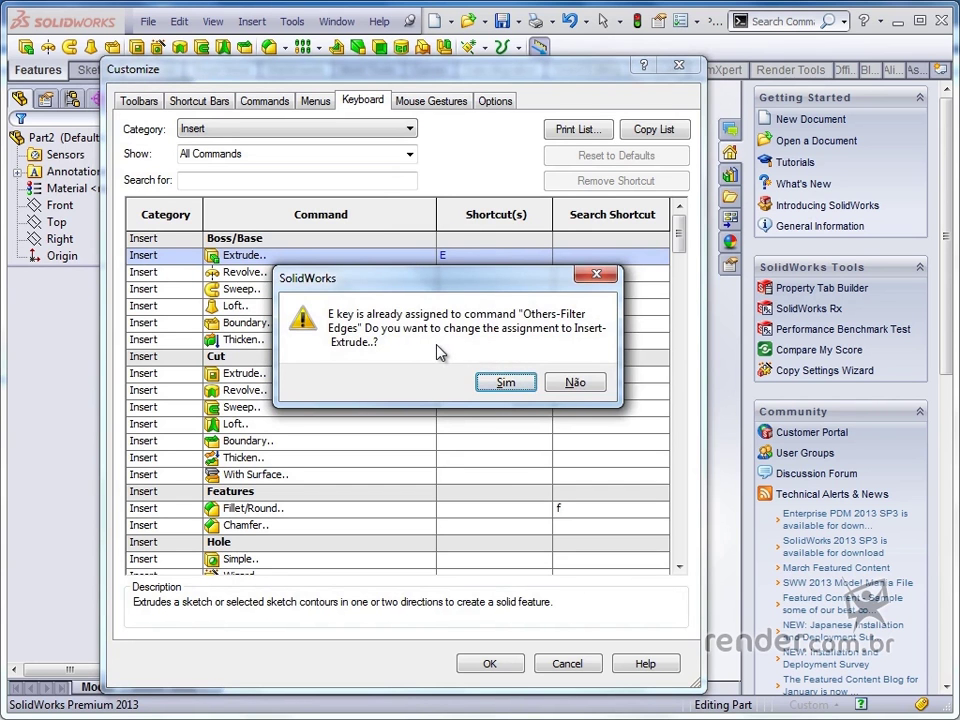
pyautogui.click(556, 385)
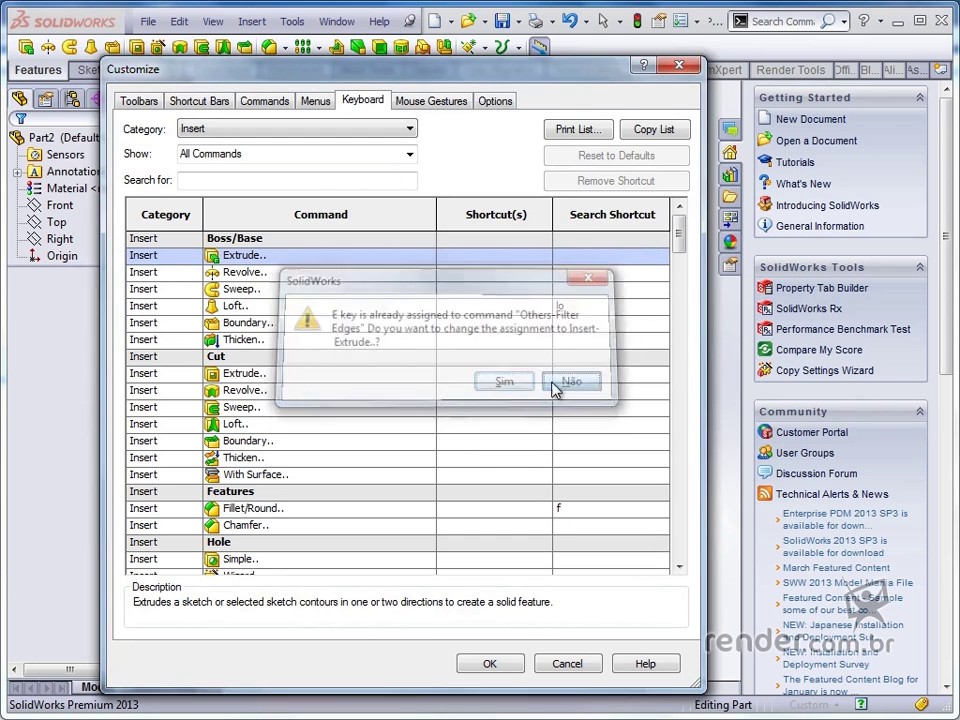
pyautogui.write('D')
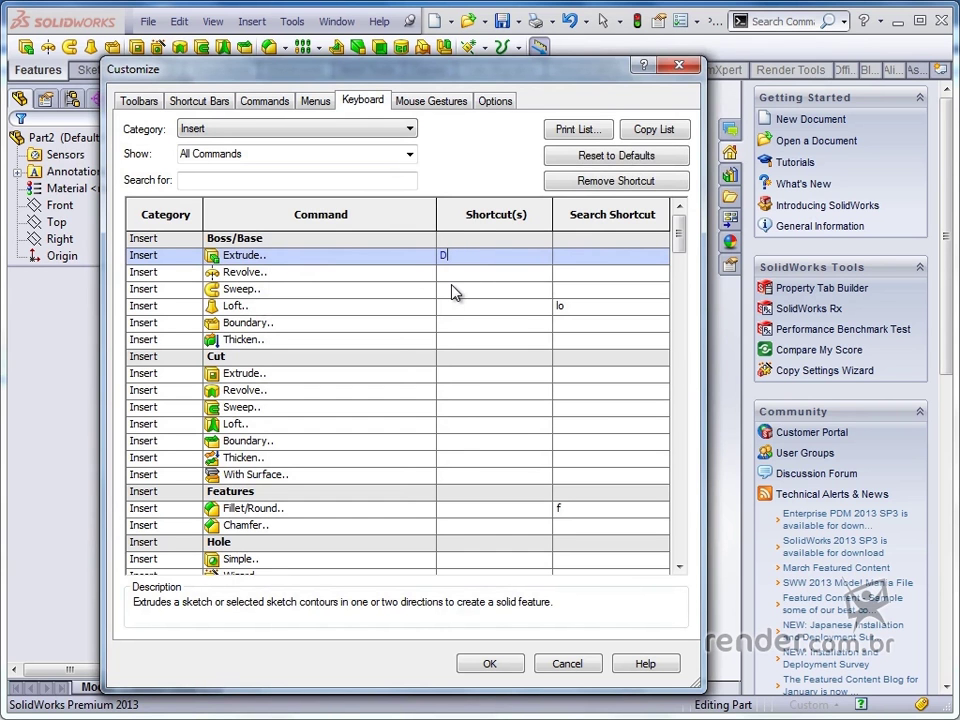
pyautogui.click(489, 664)
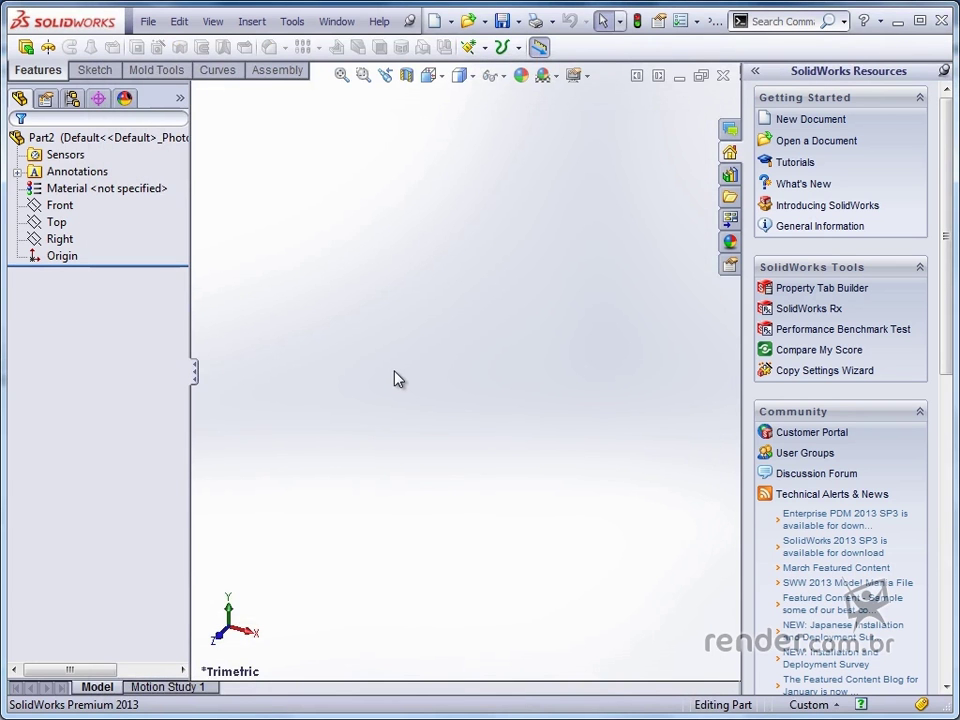
pyautogui.press('e')
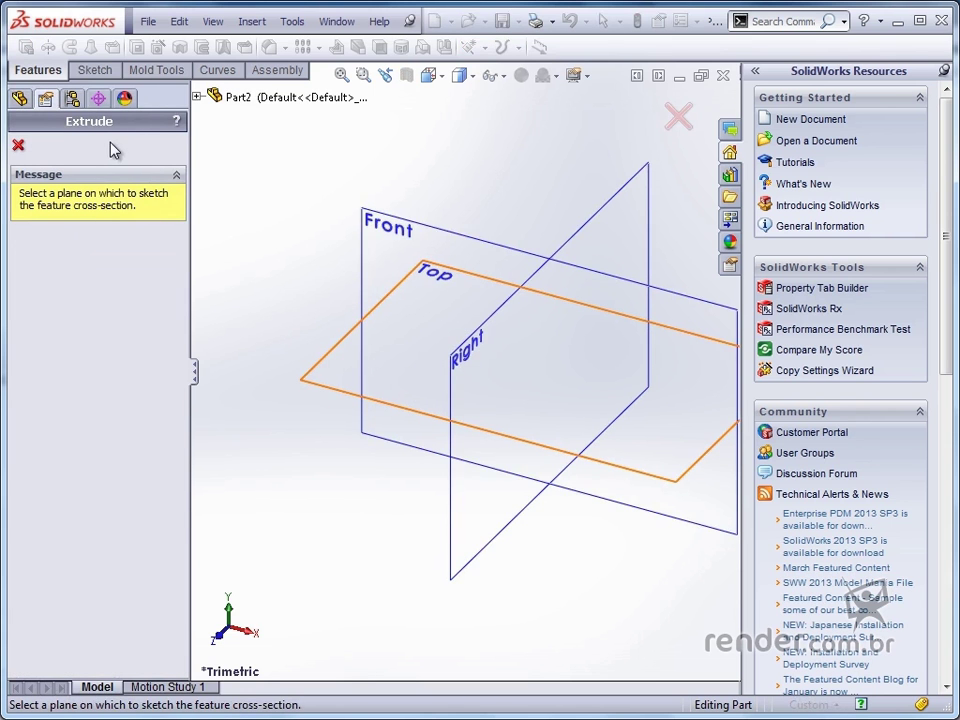
pyautogui.click(18, 147)
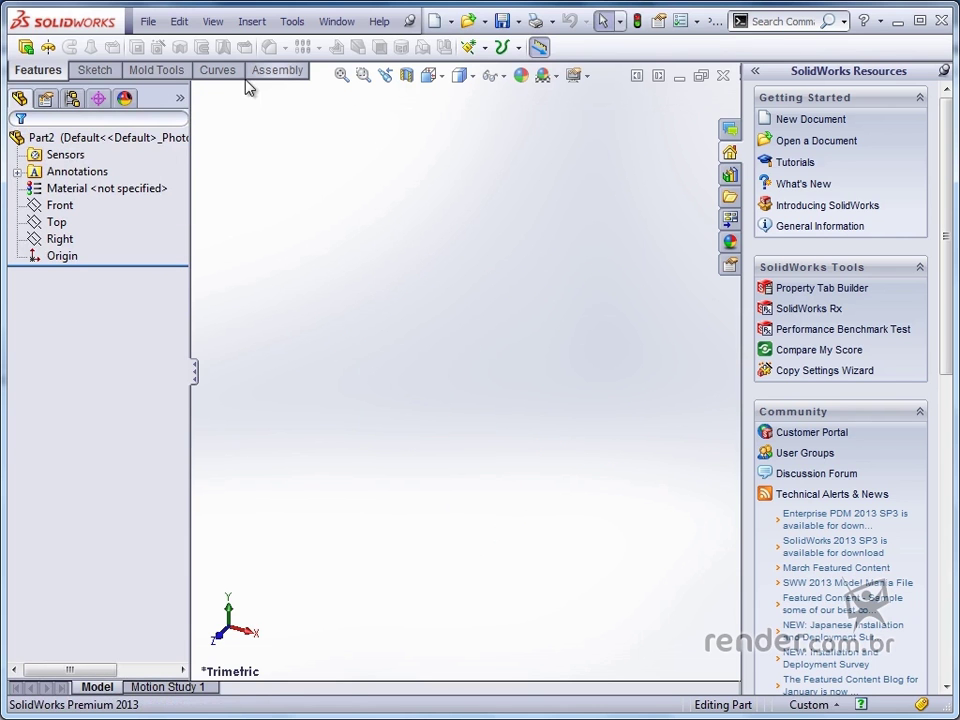
# Turn on the Assembly toolbar and drag it out as a floating toolbar.
pyautogui.rightClick(229, 51)
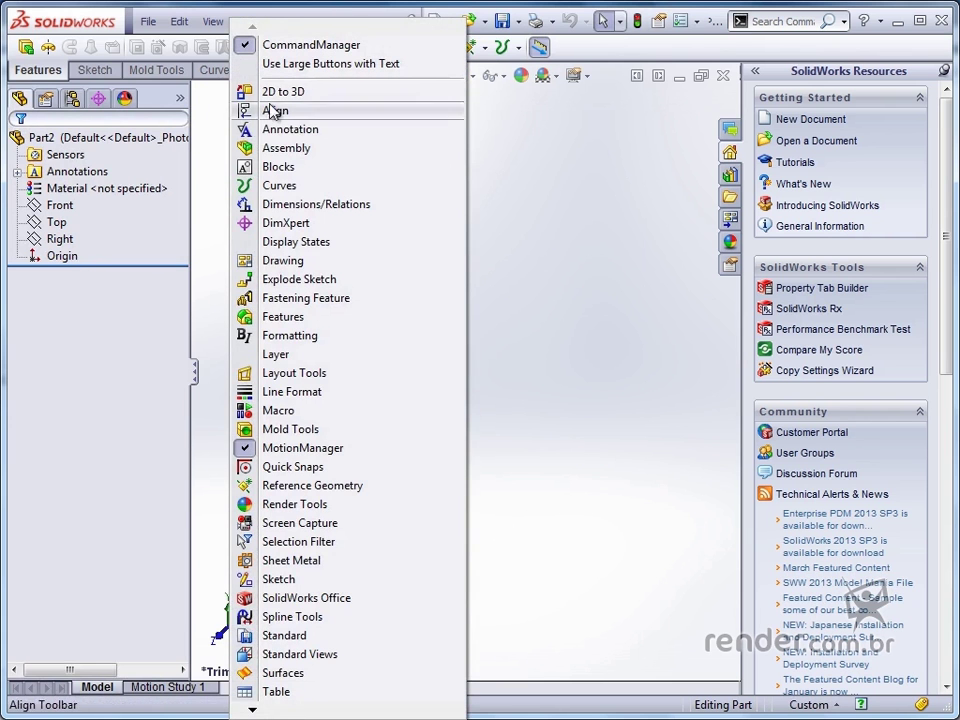
pyautogui.click(287, 148)
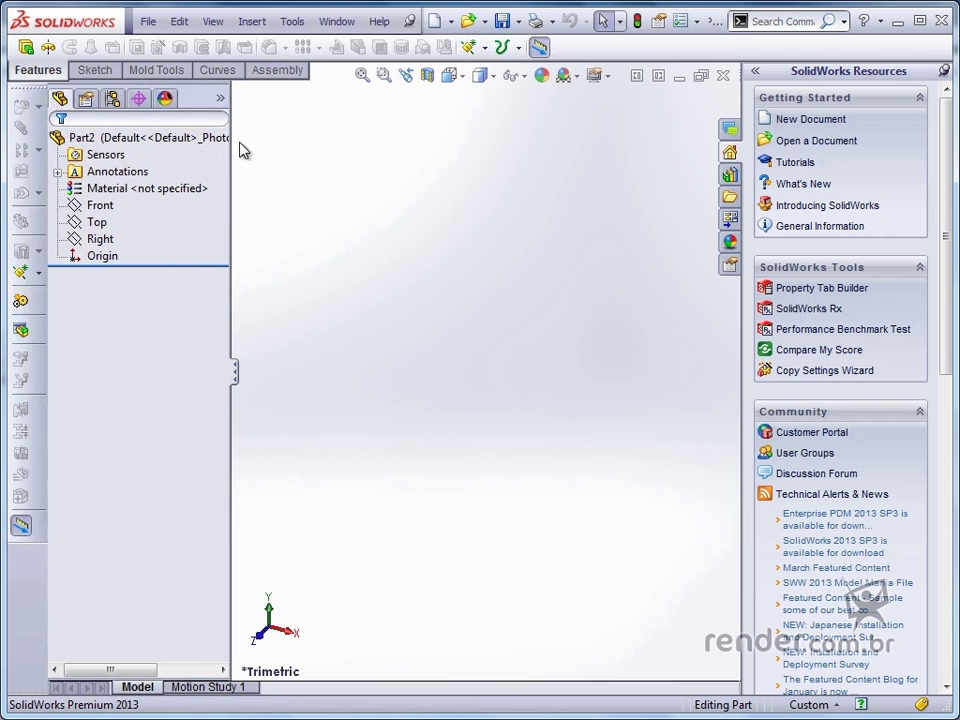
pyautogui.moveTo(16, 64); pyautogui.dragTo(765, 35)
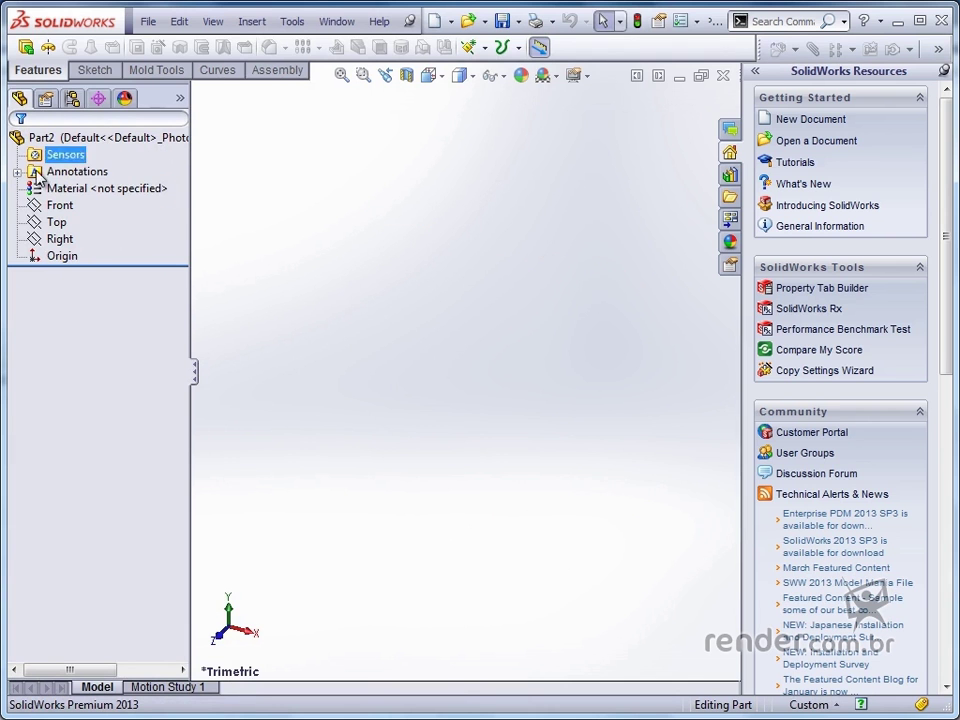
# Select and deselect Material in the feature tree twice, then show the PropertyManager.
pyautogui.click(70, 188)
pyautogui.click(90, 316)
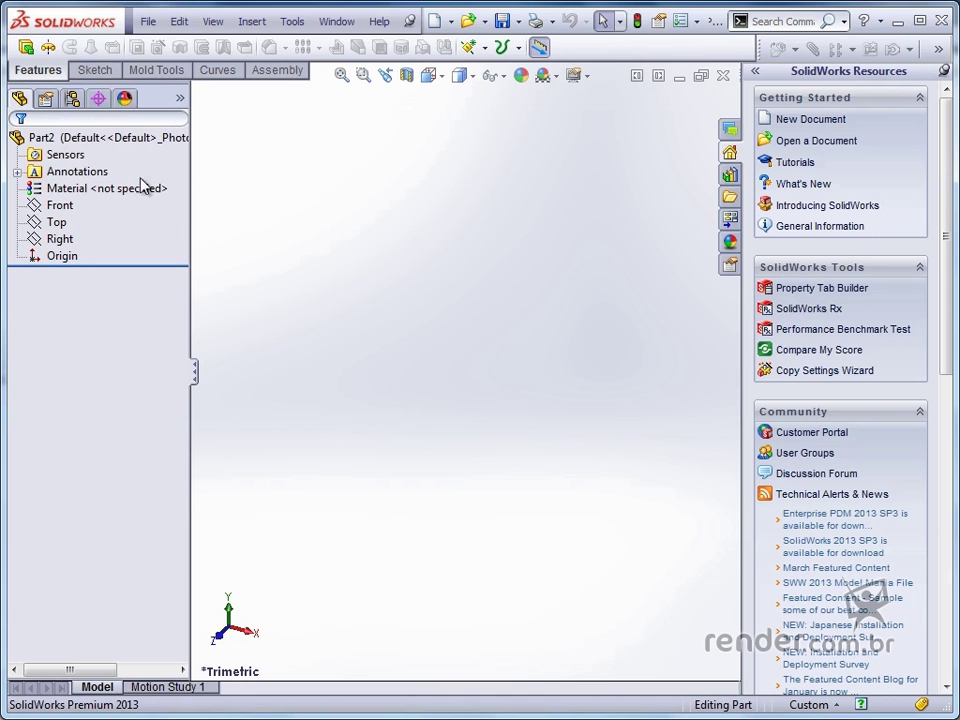
pyautogui.click(76, 191)
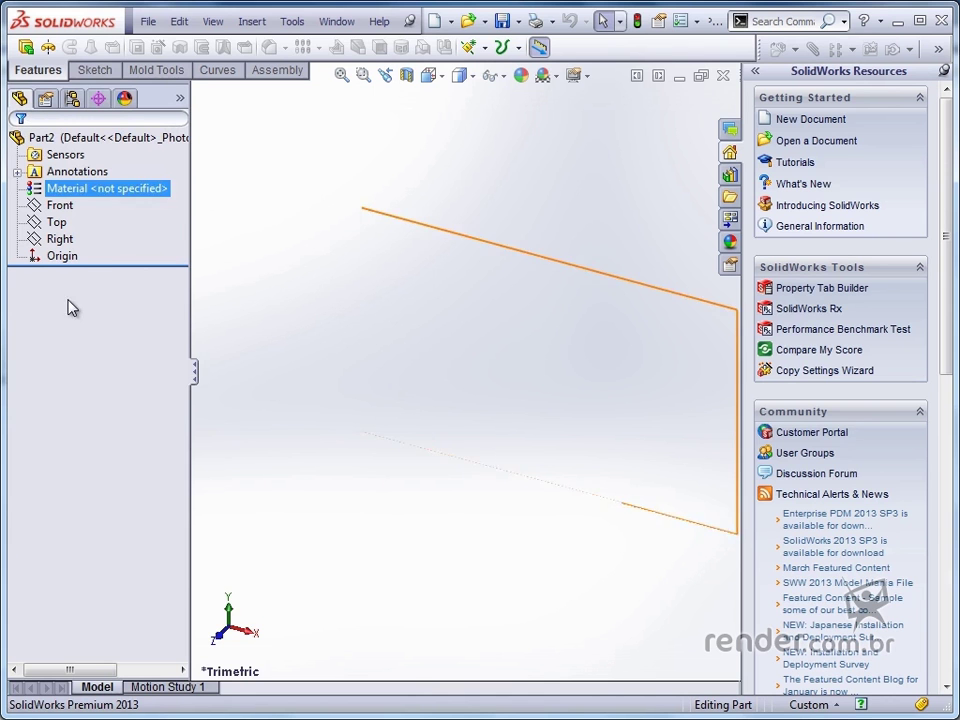
pyautogui.click(92, 315)
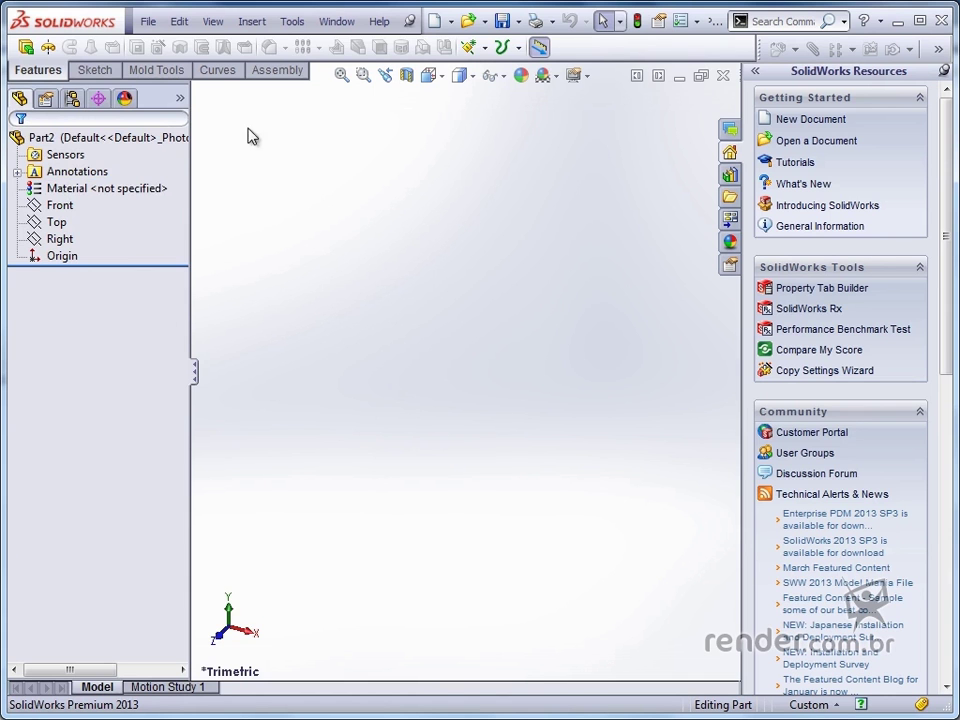
pyautogui.click(46, 99)
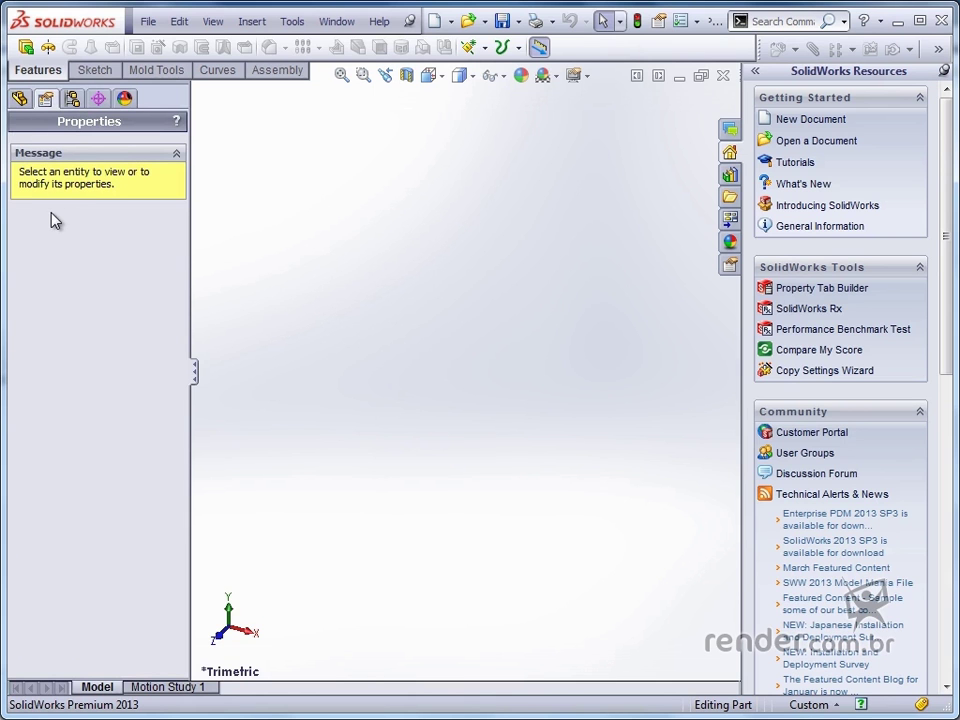
# View the ConfigurationManager and DimXpertManager, ending on the DisplayManager's appearance list.
pyautogui.click(74, 100)
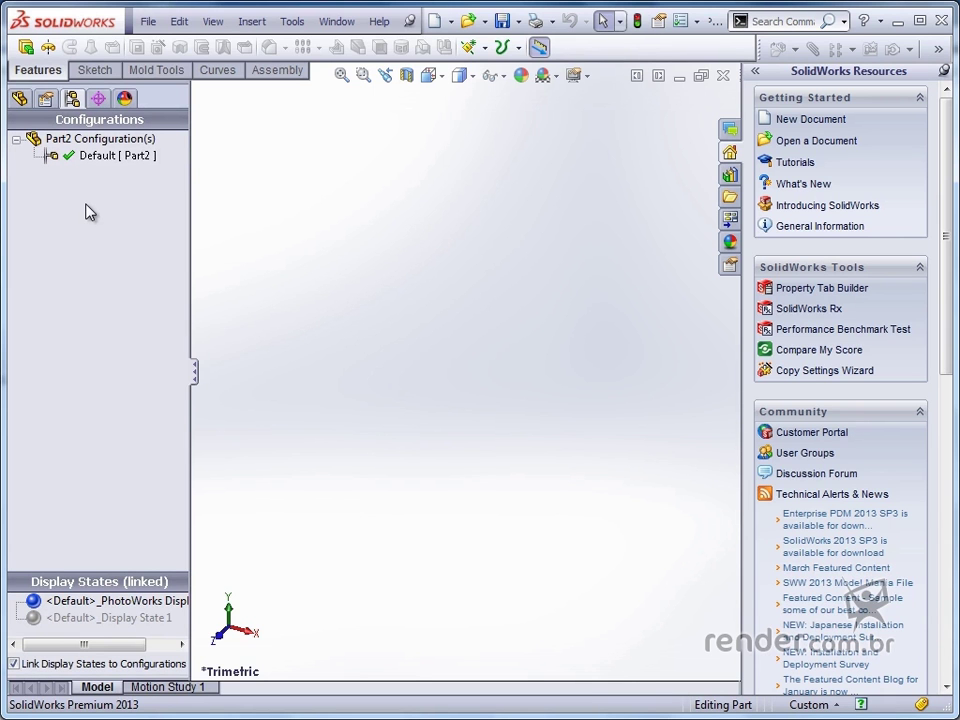
pyautogui.click(98, 100)
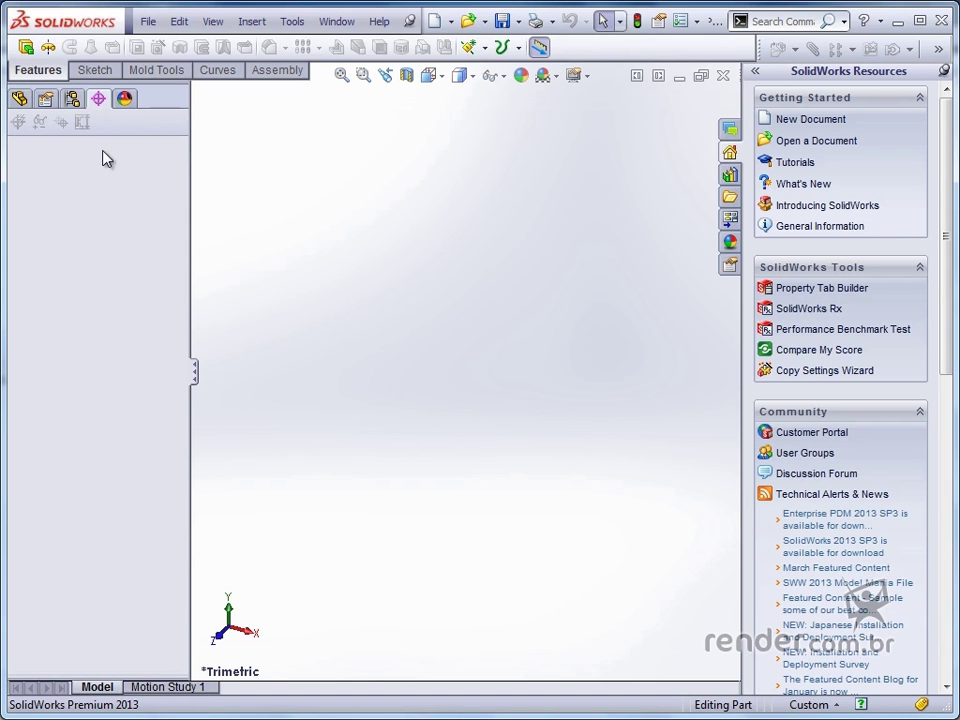
pyautogui.click(124, 100)
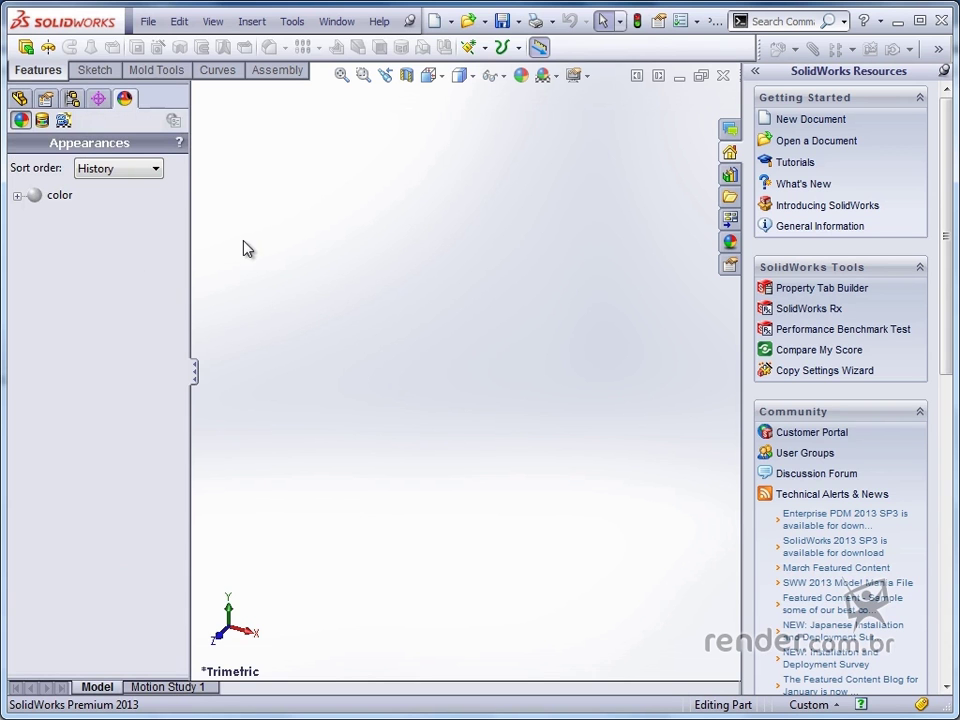
# Collapse the left manager pane so the empty Part2 graphics area widens.
pyautogui.click(196, 383)
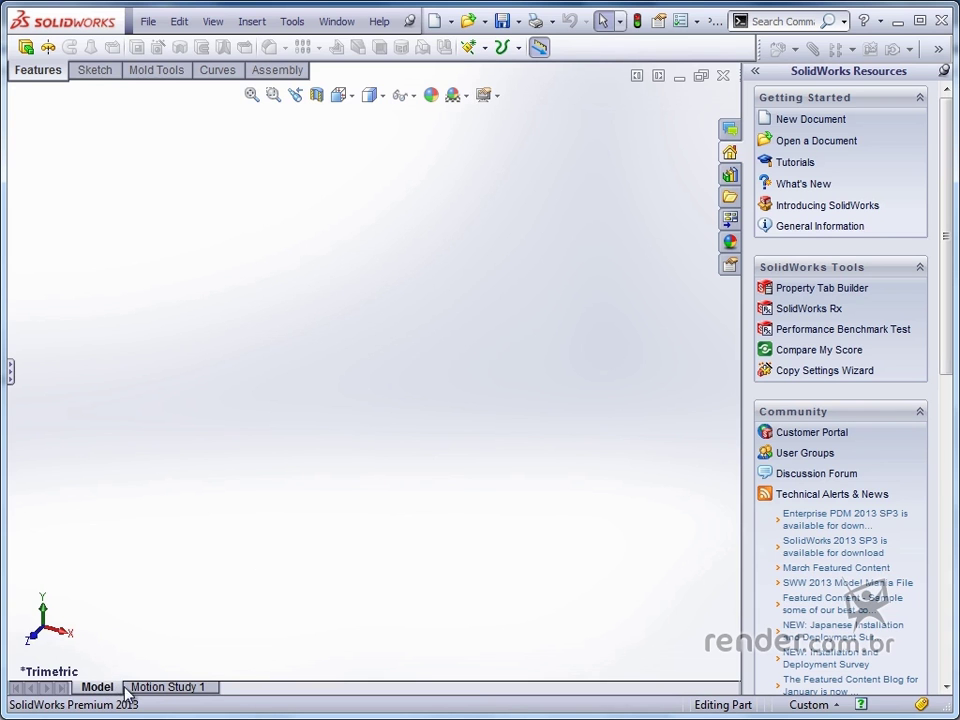
# Visit the Motion Study 1 timeline, return to the Model view, and re-expand the Appearances manager pane.
pyautogui.click(157, 688)
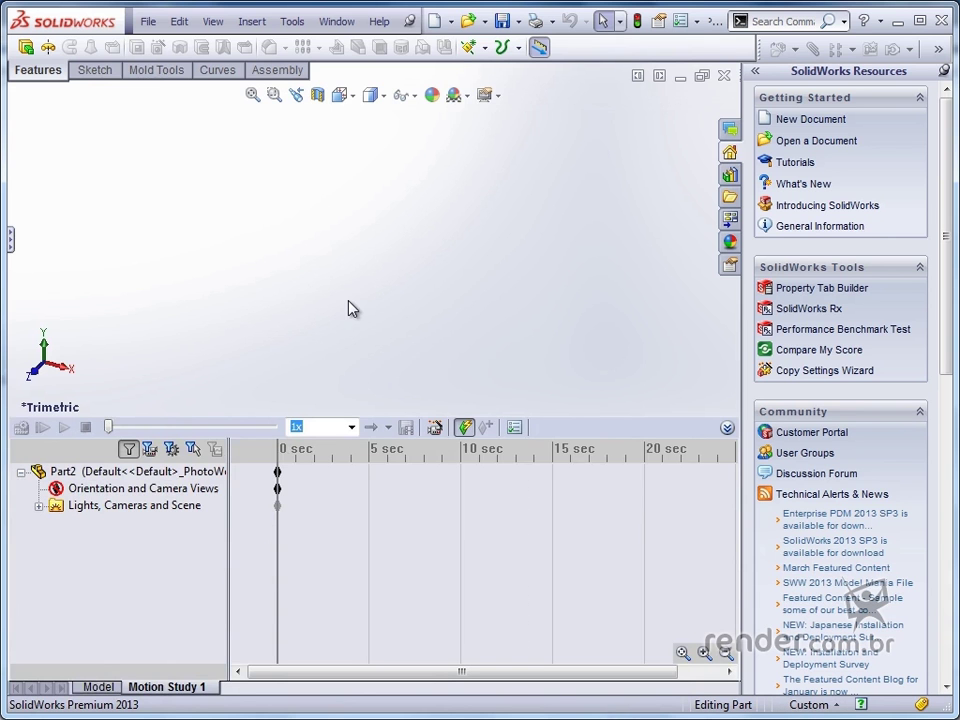
pyautogui.click(95, 687)
pyautogui.click(11, 369)
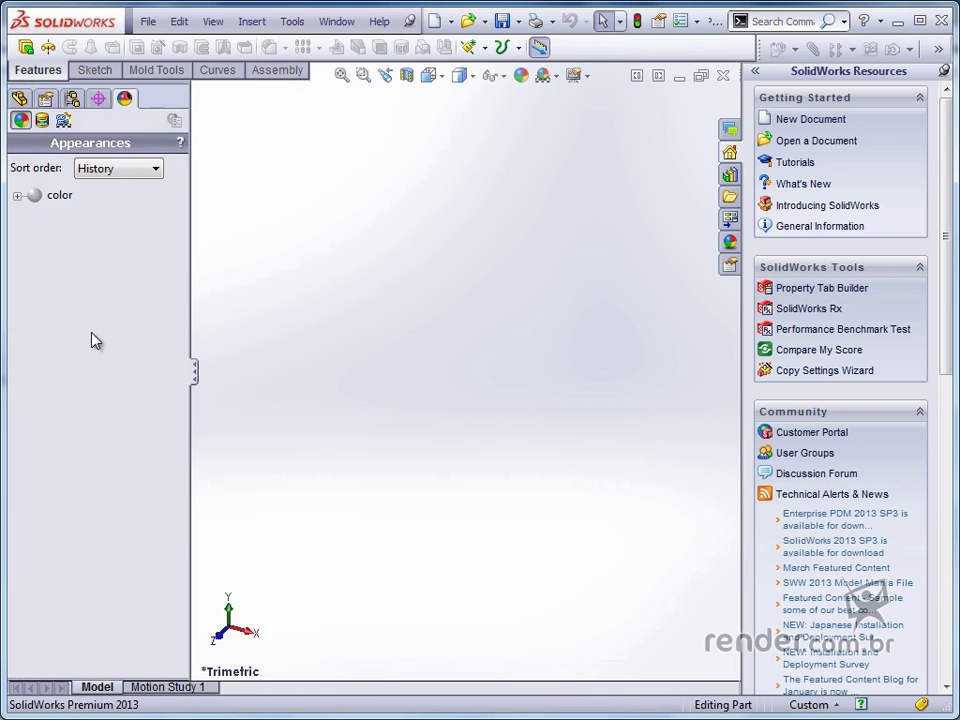